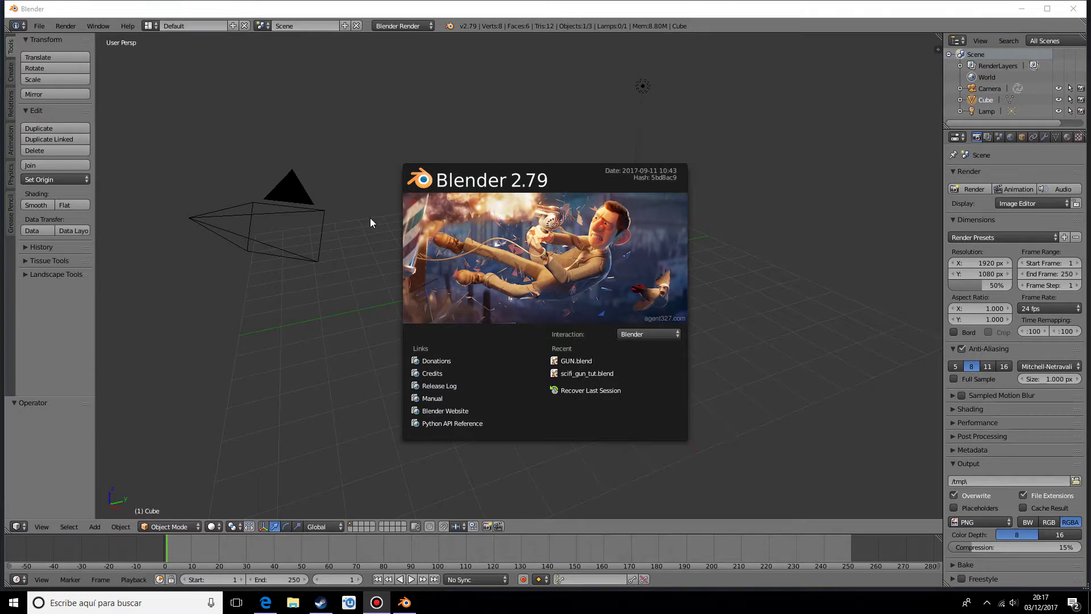
- Dismiss the splash screen and turn on the on-screen key display from the sidebar
left_click(744, 208)
middle_click_drag(772, 245, 754, 250)
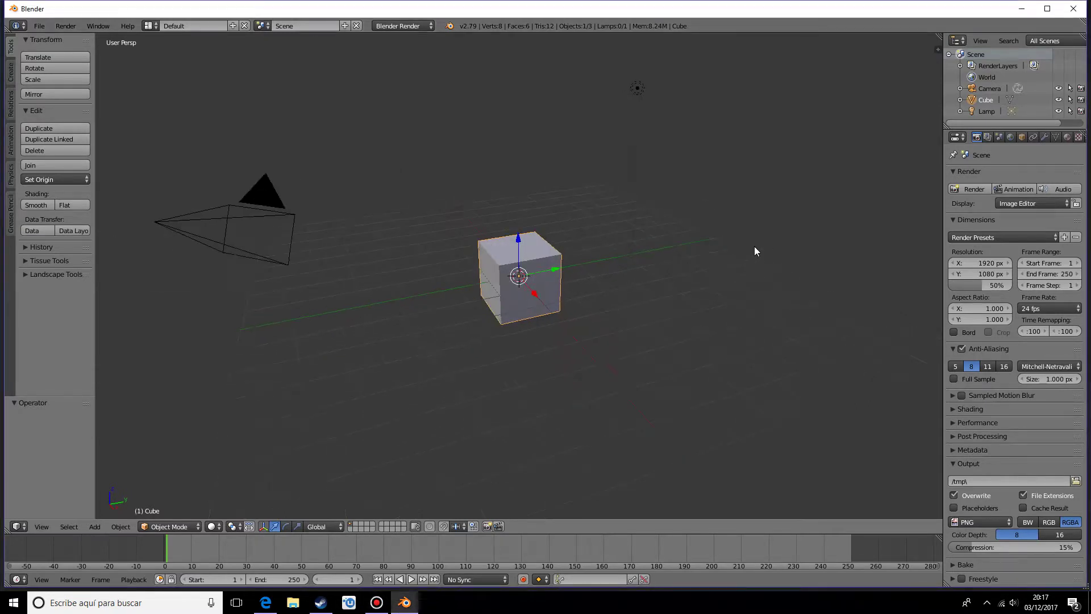
key("t")
key("t")
key("n")
scroll(870, 433, "down", 5)
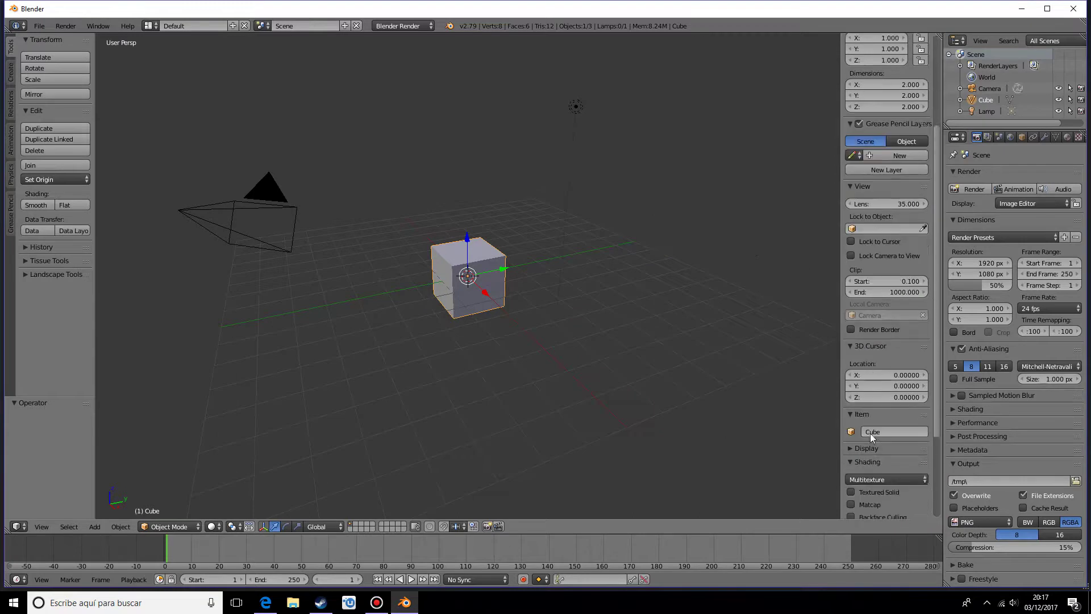
scroll(870, 433, "down", 5)
left_click(873, 509)
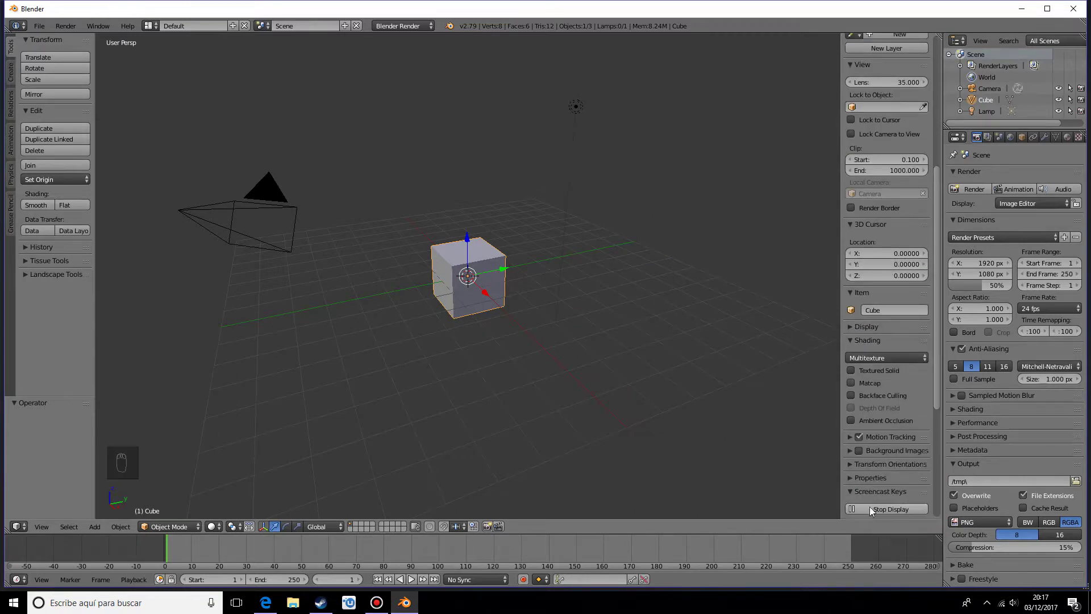
middle_click_drag(690, 427, 590, 294)
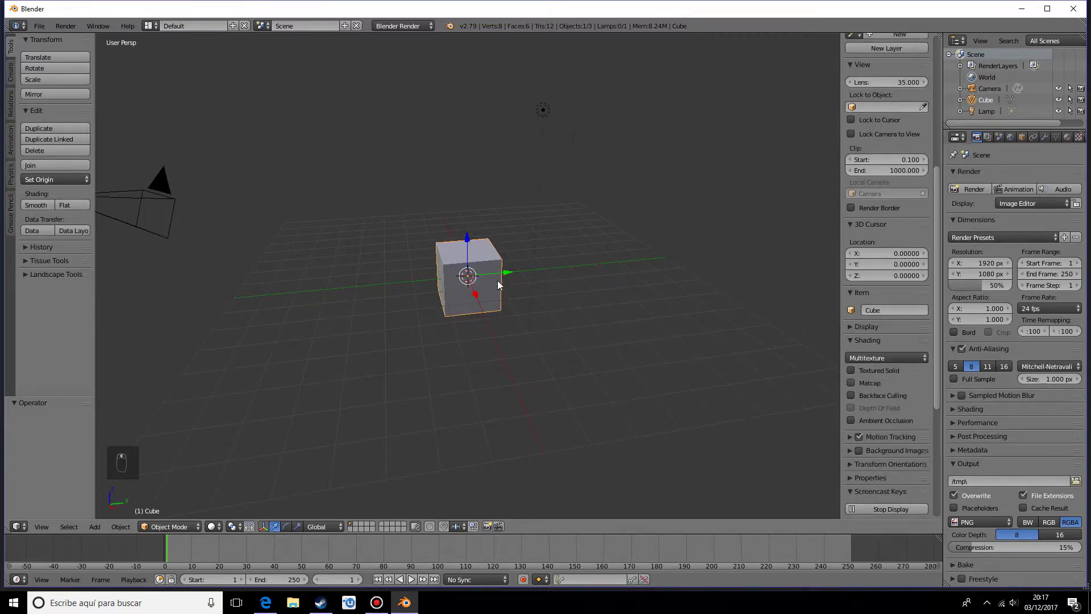
- Delete the default cube, camera and lamp
key("a")
key("a")
key("a")
key("x")
left_click(598, 273)
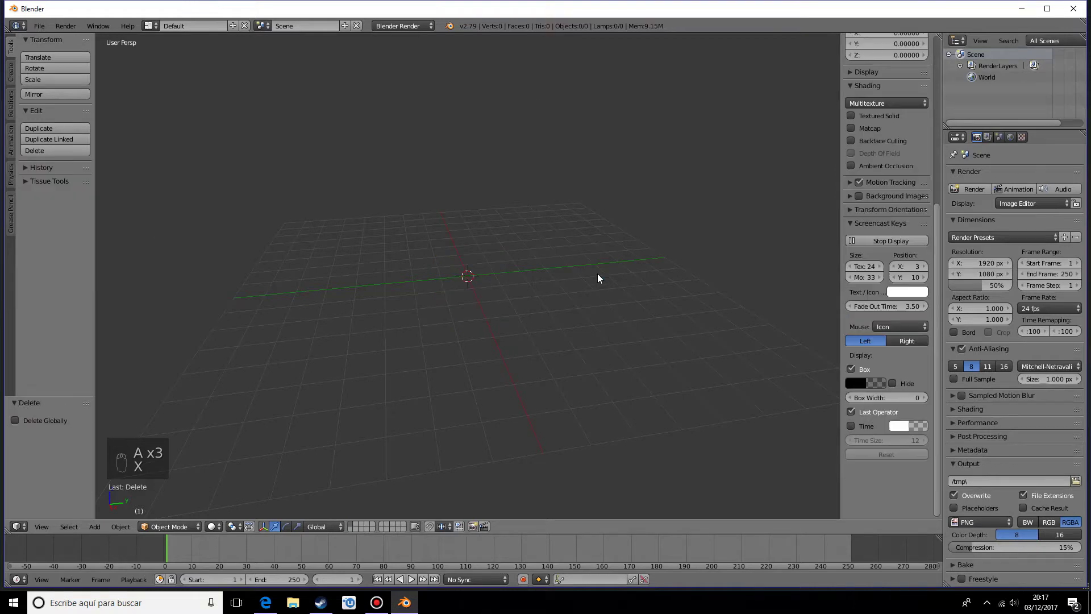
key("n")
- Add a plane mesh to the empty scene
key("shift+a")
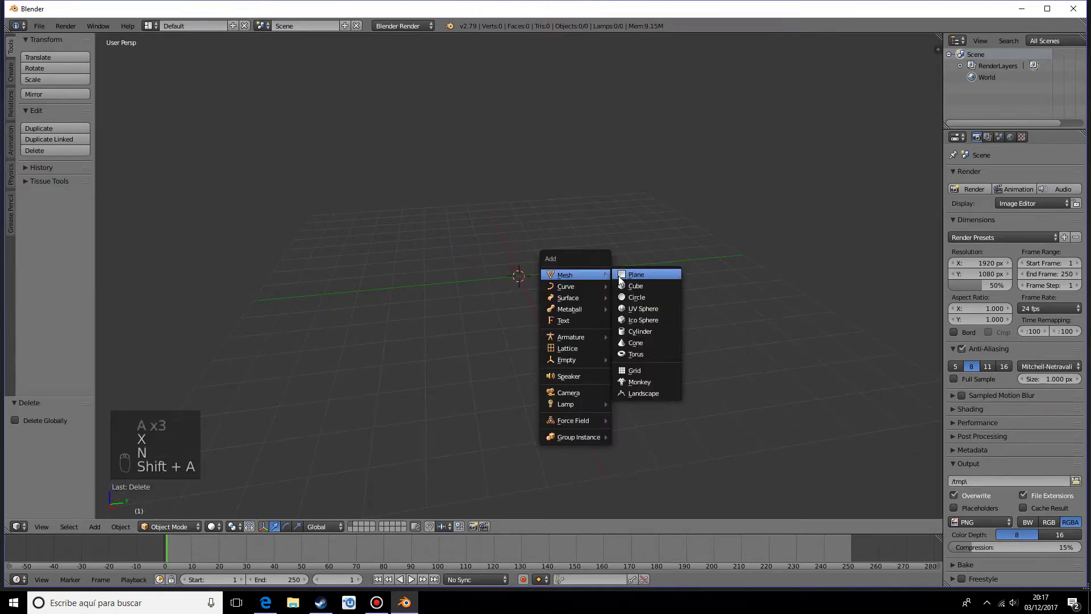
left_click(616, 275)
scroll(568, 284, "down", 3)
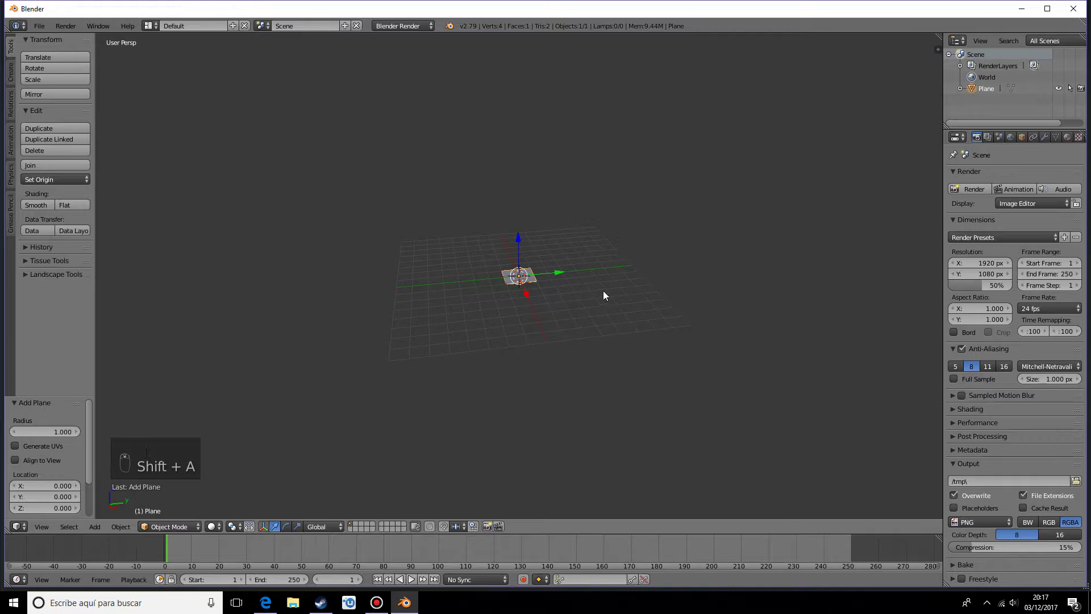
middle_click_drag(602, 291, 579, 258)
scroll(564, 310, "up", 3)
- Scale the plane up by 8 and enter Edit Mode
key("s")
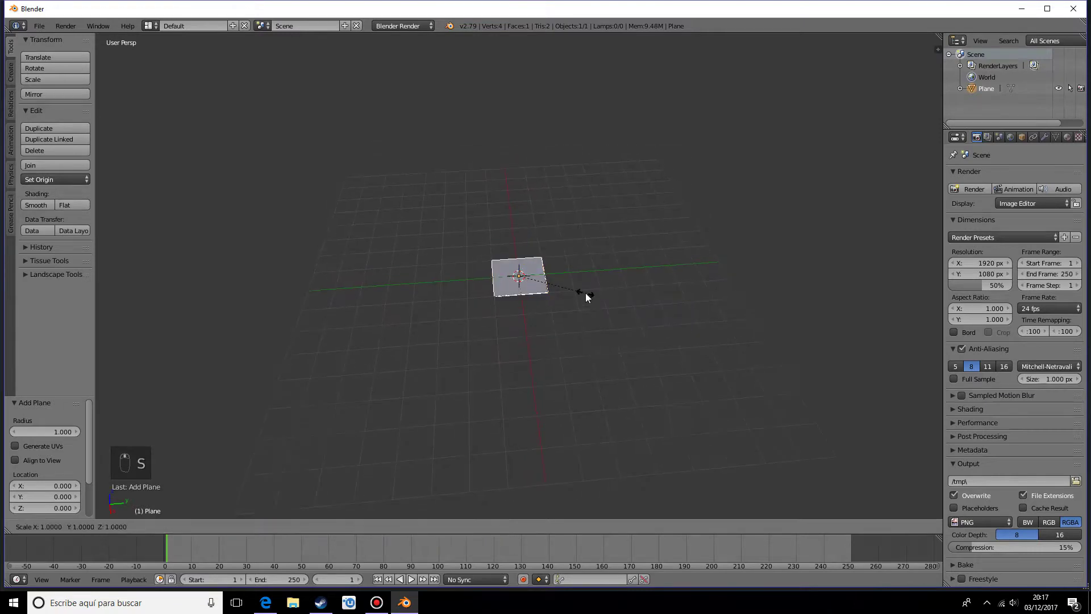
key("8")
key("Return")
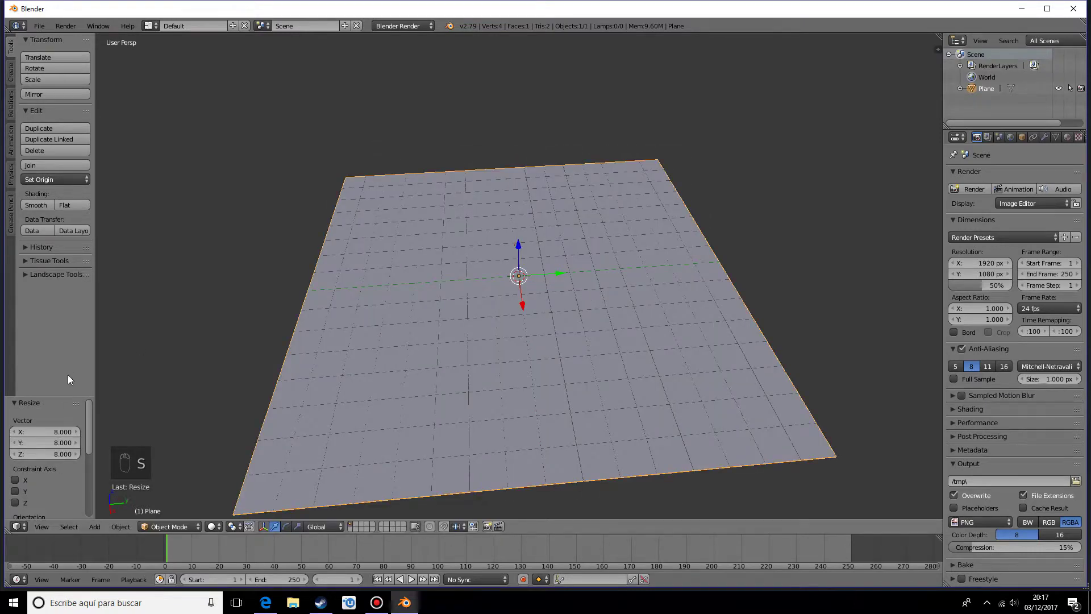
key("w")
scroll(569, 280, "down", 3)
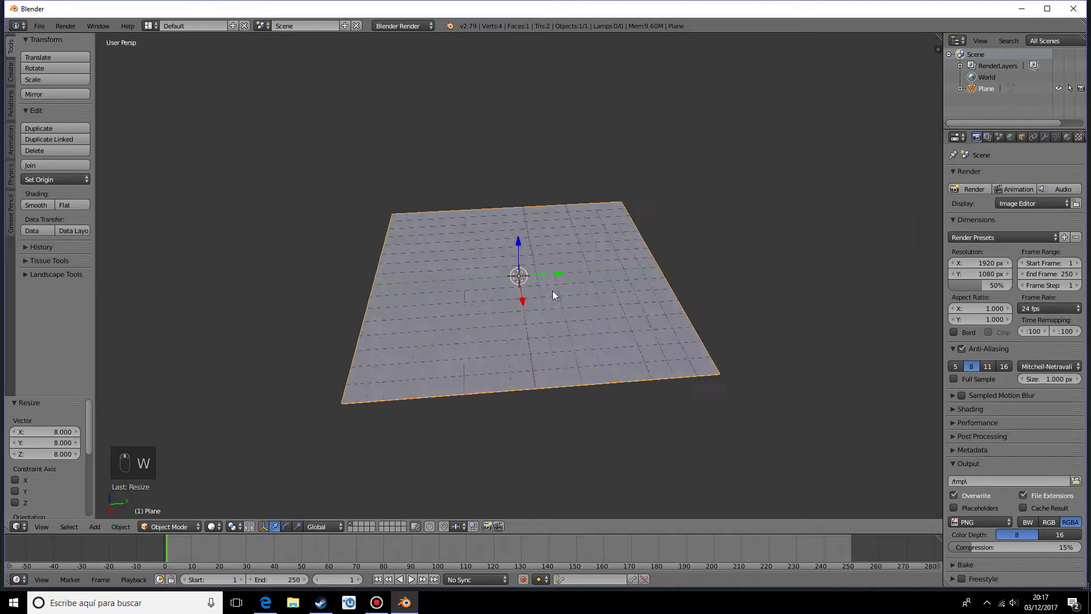
key("Tab")
- Subdivide the plane with 40 cuts into a dense grid
key("w")
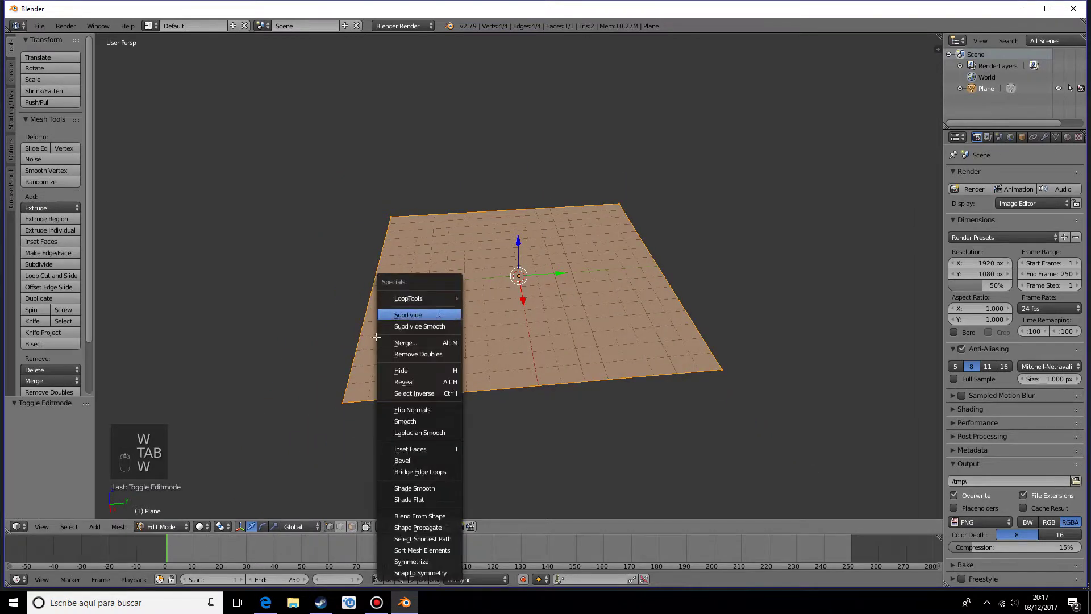
left_click(452, 297)
left_click(58, 431)
type("40")
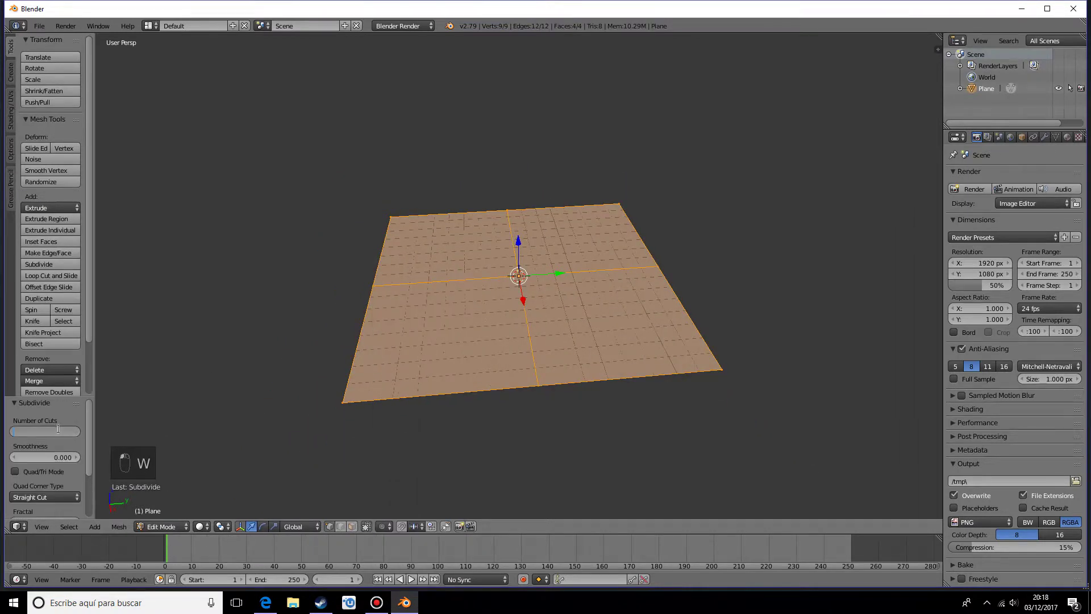
key("Return")
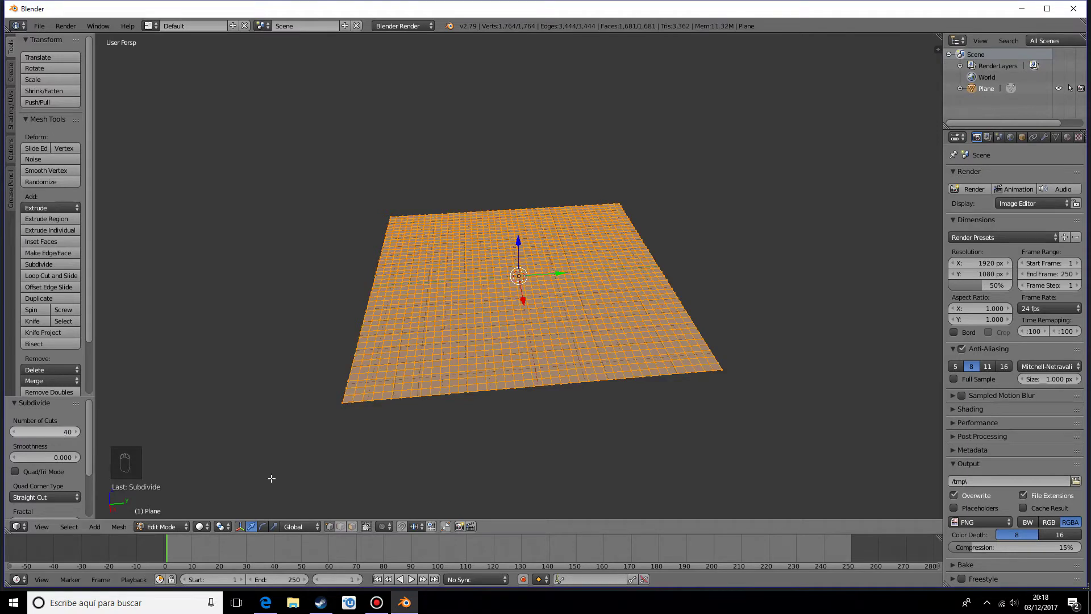
middle_click_drag(555, 268, 568, 272)
scroll(63, 470, "down", 3)
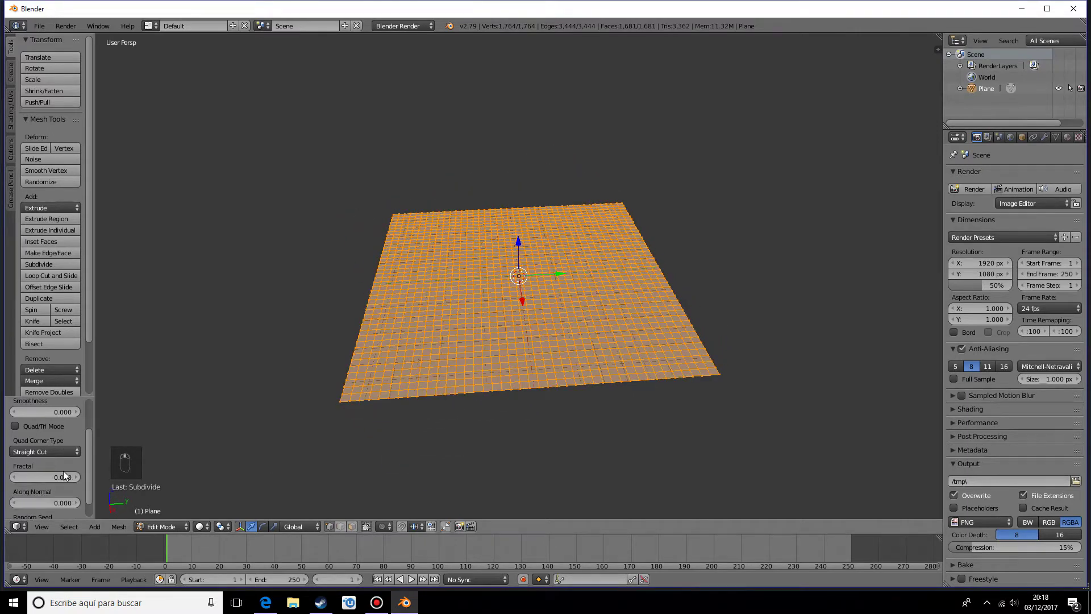
mouse_move(505, 364)
middle_mouse_down()
mouse_move(507, 338)
mouse_move(502, 367)
middle_mouse_up()
- Circle-select an irregular patch of faces in the grid's middle
key("Tab")
key("Tab")
key("c")
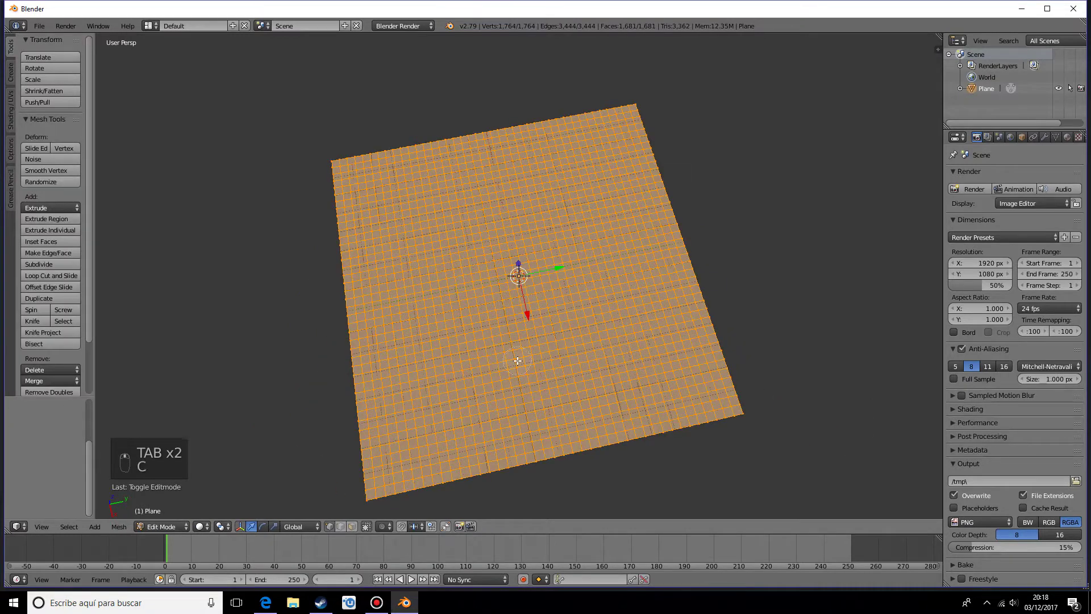
key("c")
right_click(505, 342)
mouse_move(505, 343)
left_mouse_down()
mouse_move(479, 321)
mouse_move(504, 297)
mouse_move(499, 318)
mouse_move(521, 334)
mouse_move(479, 283)
mouse_move(527, 251)
mouse_move(520, 299)
mouse_move(572, 337)
mouse_move(574, 360)
mouse_move(530, 337)
mouse_move(462, 246)
mouse_move(471, 205)
mouse_move(489, 233)
mouse_move(465, 265)
mouse_move(480, 297)
mouse_move(442, 250)
mouse_move(497, 324)
mouse_move(552, 350)
left_mouse_up()
mouse_move(512, 215)
left_mouse_down()
mouse_move(601, 333)
mouse_move(559, 207)
mouse_move(559, 172)
mouse_move(418, 222)
mouse_move(445, 257)
left_mouse_up()
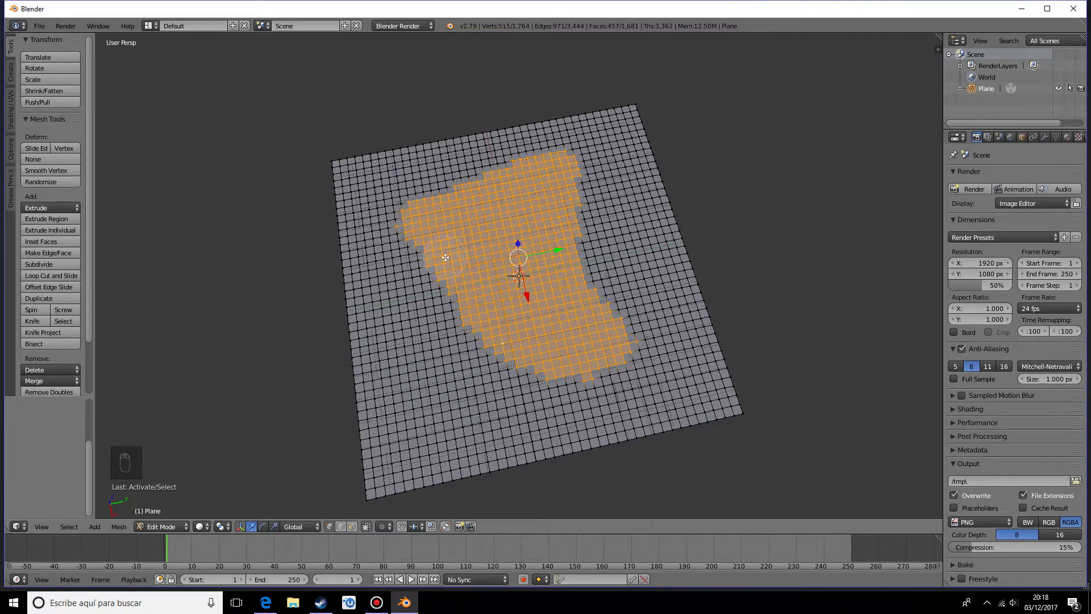
mouse_move(465, 217)
middle_mouse_down()
mouse_move(442, 178)
mouse_move(402, 219)
mouse_move(405, 250)
mouse_move(423, 193)
mouse_move(441, 300)
middle_mouse_up()
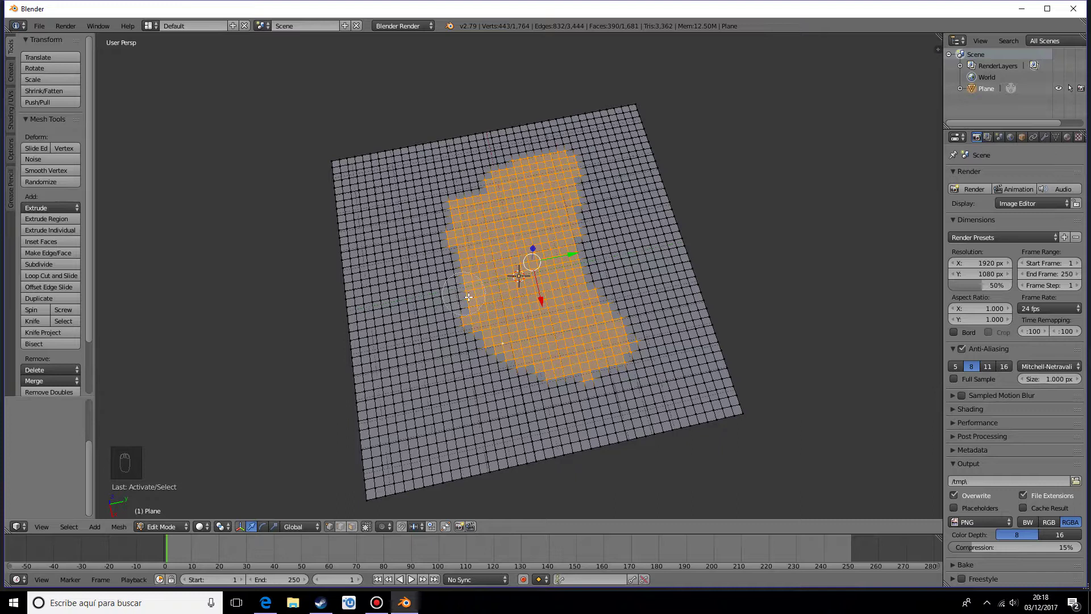
mouse_move(452, 284)
left_mouse_down()
mouse_move(447, 259)
mouse_move(468, 252)
left_mouse_up()
middle_click_drag(549, 312, 468, 276)
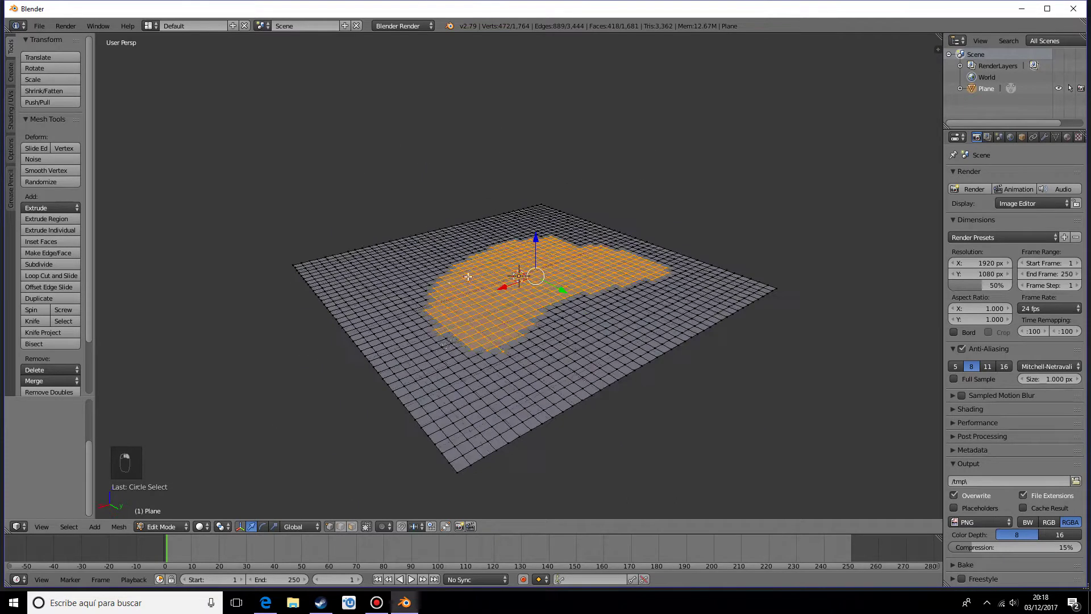
- Turn on proportional editing with Sharp falloff and raise the patch into a plateau
key("o")
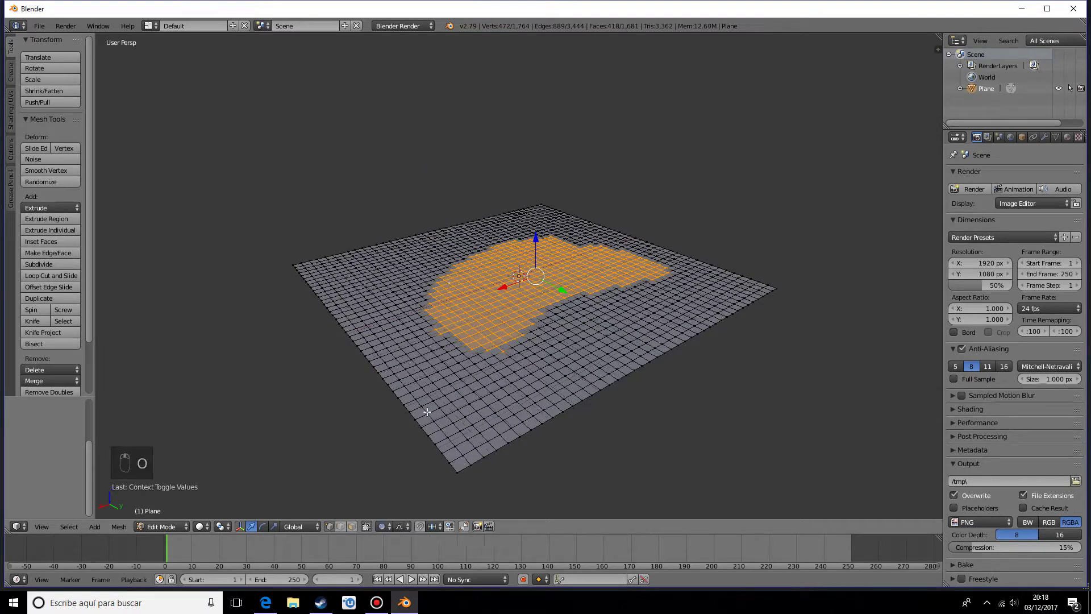
left_click(407, 529)
left_click(410, 463)
middle_click_drag(470, 445, 464, 334)
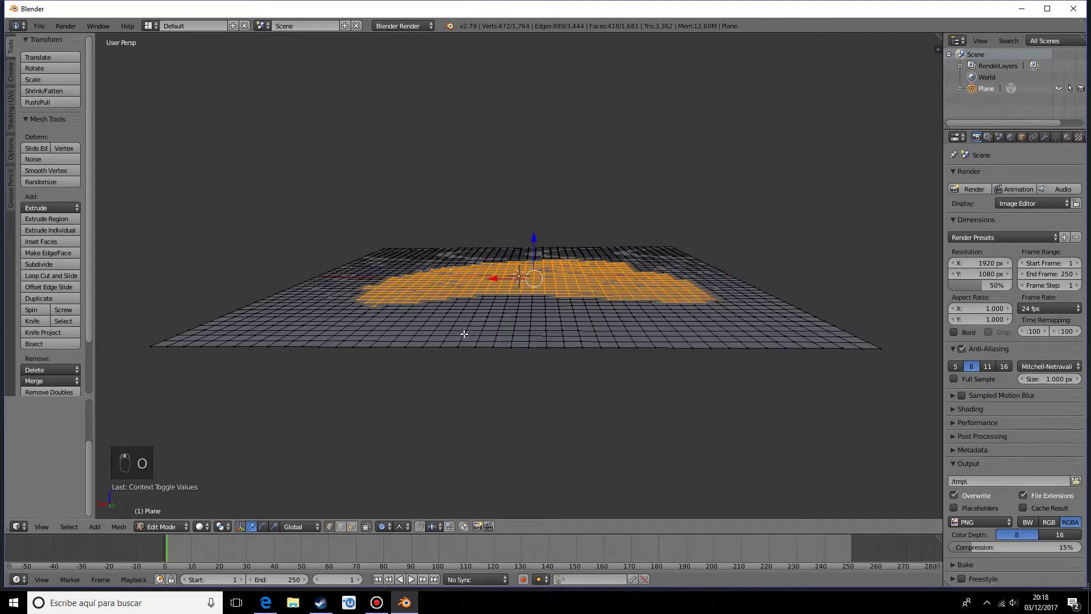
middle_click_drag(167, 420, 164, 468)
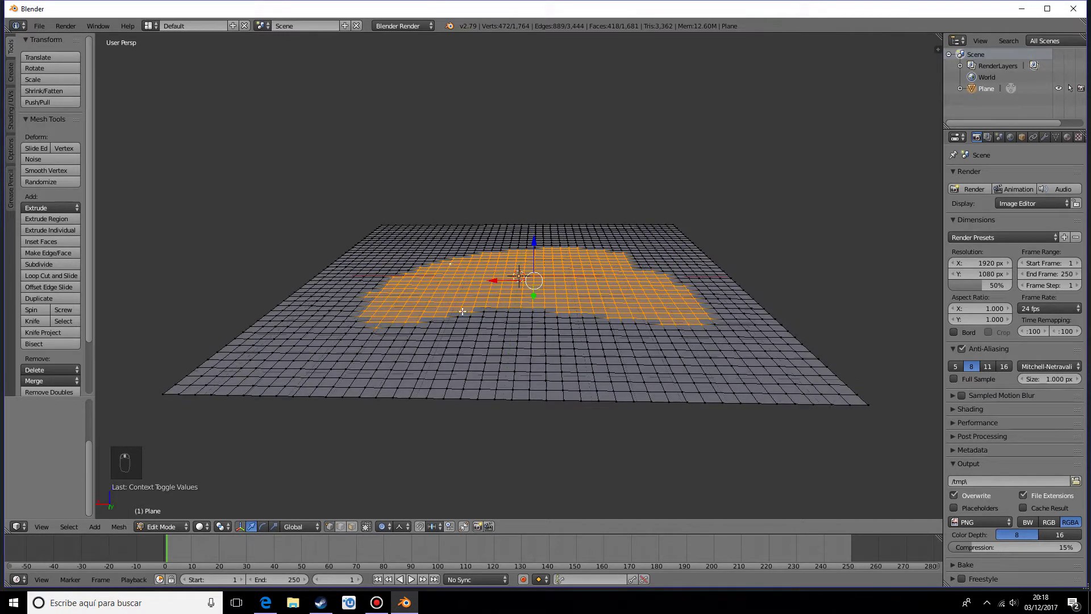
left_click_drag(538, 241, 535, 211)
- Circle-select a large patch across the plateau and raise it higher along Z
middle_click_drag(534, 211, 496, 293)
right_click(495, 292)
scroll(495, 292, "up", 3)
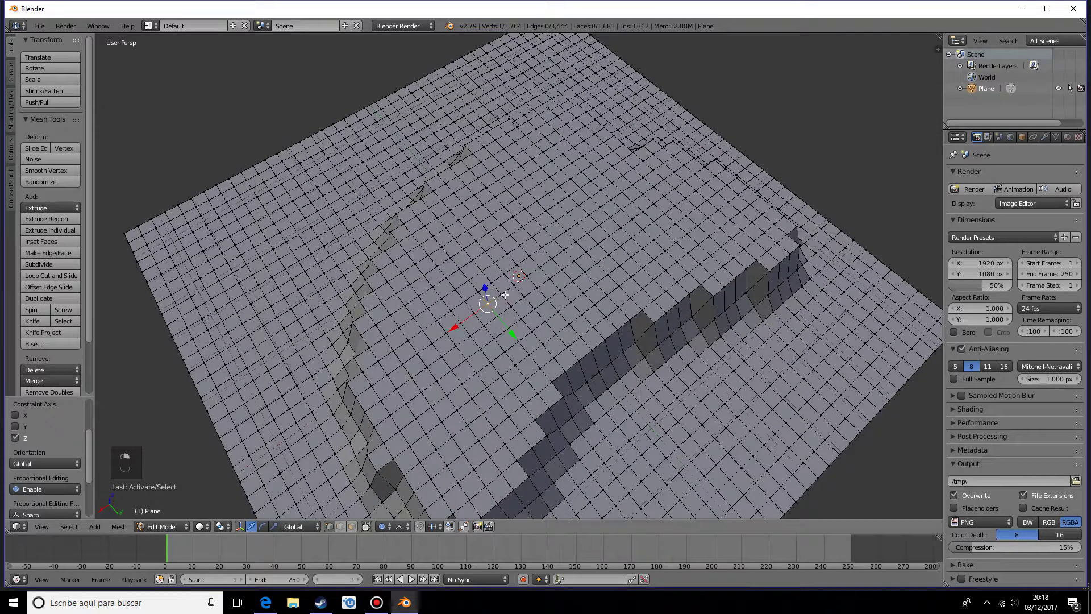
key("c")
mouse_move(464, 400)
left_mouse_down()
mouse_move(470, 331)
mouse_move(520, 243)
mouse_move(662, 222)
left_mouse_up()
mouse_move(563, 207)
left_mouse_down()
mouse_move(522, 185)
mouse_move(466, 284)
mouse_move(462, 364)
mouse_move(431, 396)
mouse_move(436, 316)
mouse_move(518, 242)
mouse_move(530, 265)
mouse_move(475, 350)
mouse_move(457, 443)
mouse_move(497, 329)
mouse_move(605, 249)
mouse_move(701, 216)
mouse_move(670, 202)
mouse_move(569, 207)
mouse_move(528, 185)
mouse_move(472, 226)
mouse_move(414, 312)
left_mouse_up()
right_click(420, 312)
mouse_move(420, 312)
middle_mouse_down()
mouse_move(504, 291)
mouse_move(508, 227)
middle_mouse_up()
key("g")
key("z")
left_click(511, 158)
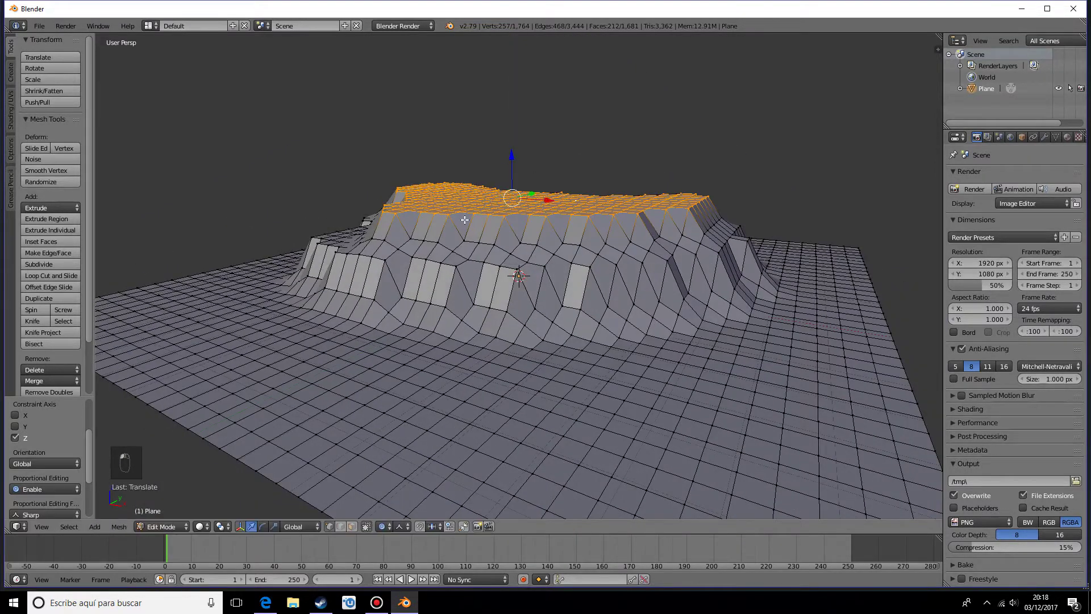
middle_click_drag(510, 158, 546, 250)
- Circle-select a smaller band of faces on the plateau top
right_click(548, 253)
key("c")
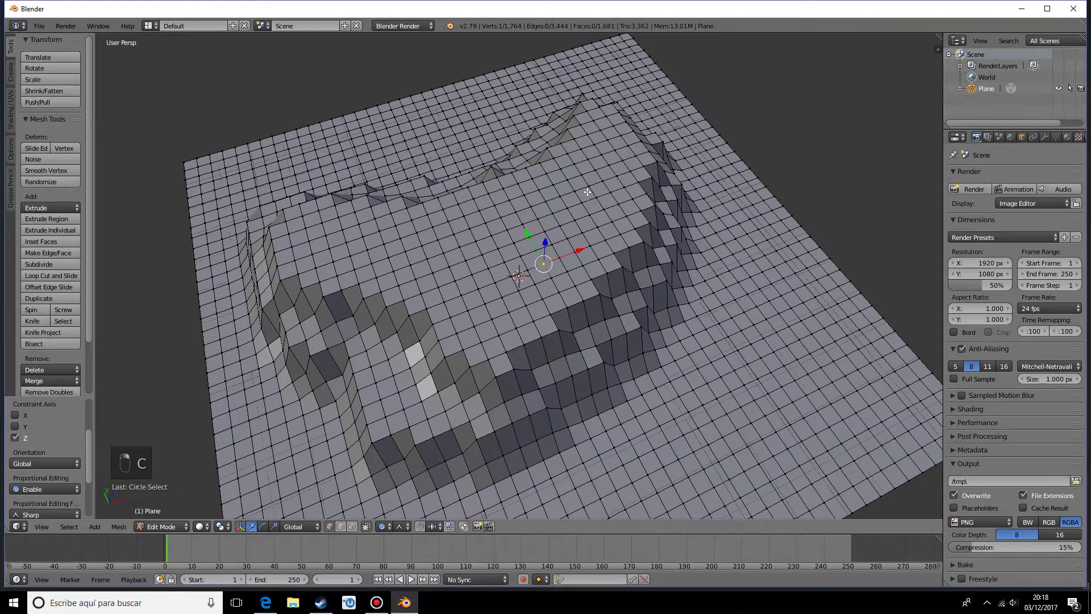
key("c")
mouse_move(591, 177)
left_mouse_down()
mouse_move(548, 248)
mouse_move(480, 262)
mouse_move(354, 244)
mouse_move(539, 227)
left_mouse_up()
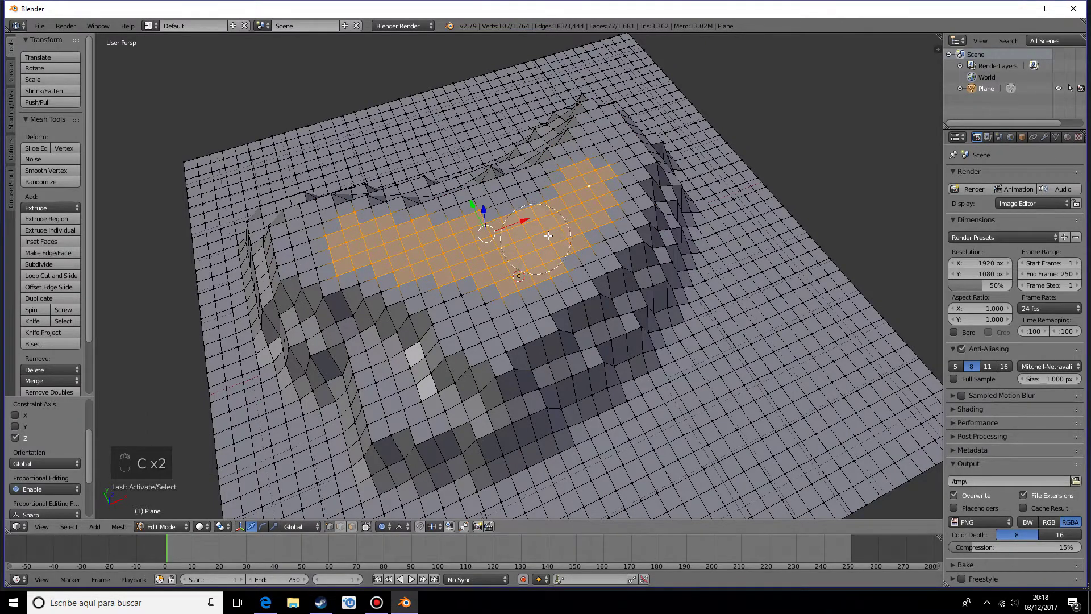
right_click(549, 235)
mouse_move(548, 236)
middle_mouse_down()
mouse_move(671, 229)
mouse_move(538, 163)
middle_mouse_up()
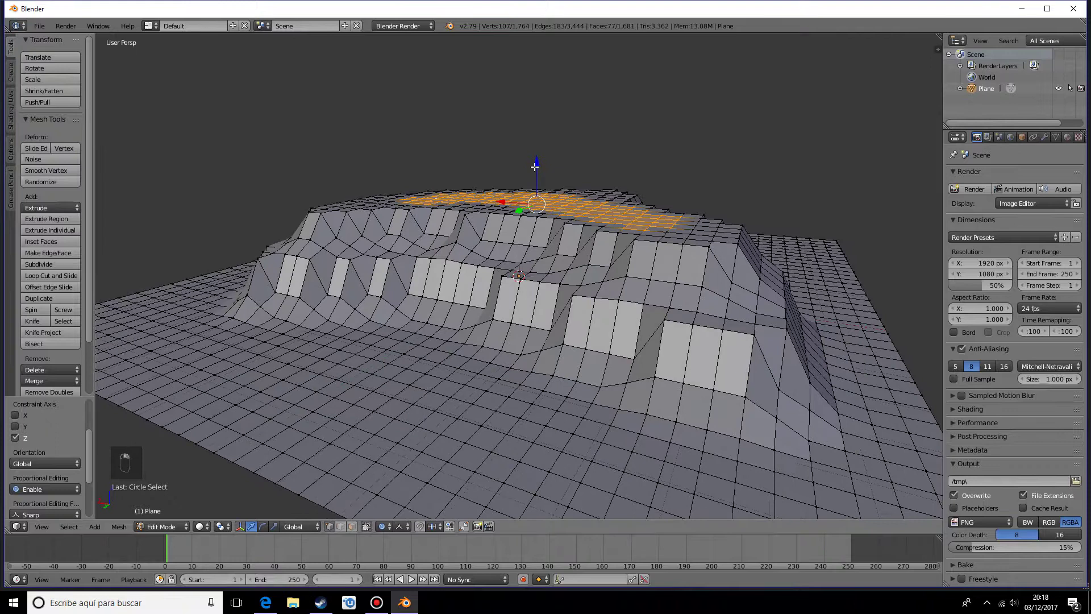
- Raise the top band of faces along Z and return to Object Mode
key("g")
key("z")
left_click(523, 133)
key("Tab")
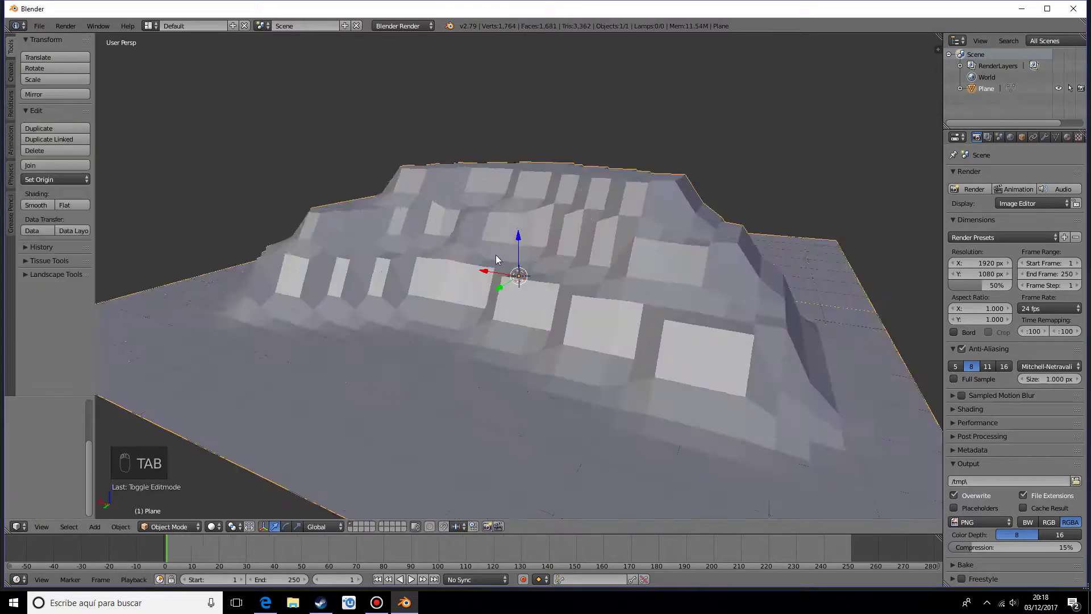
scroll(495, 255, "down", 4)
middle_click_drag(496, 254, 746, 272)
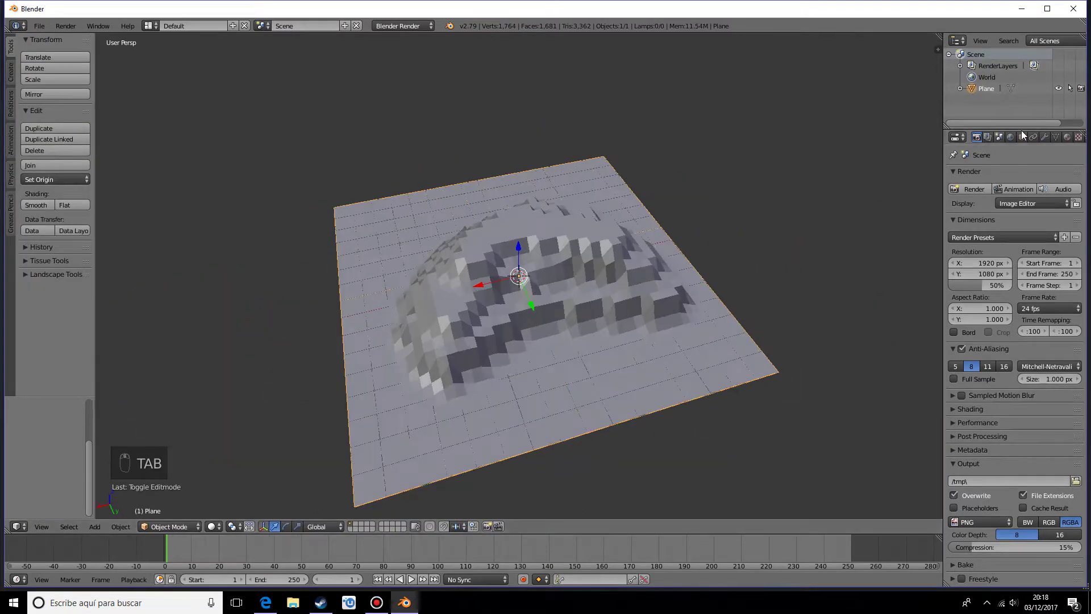
- Add a Triangulate modifier and toggle its viewport display to compare
left_click(1043, 136)
middle_click_drag(588, 304, 890, 234)
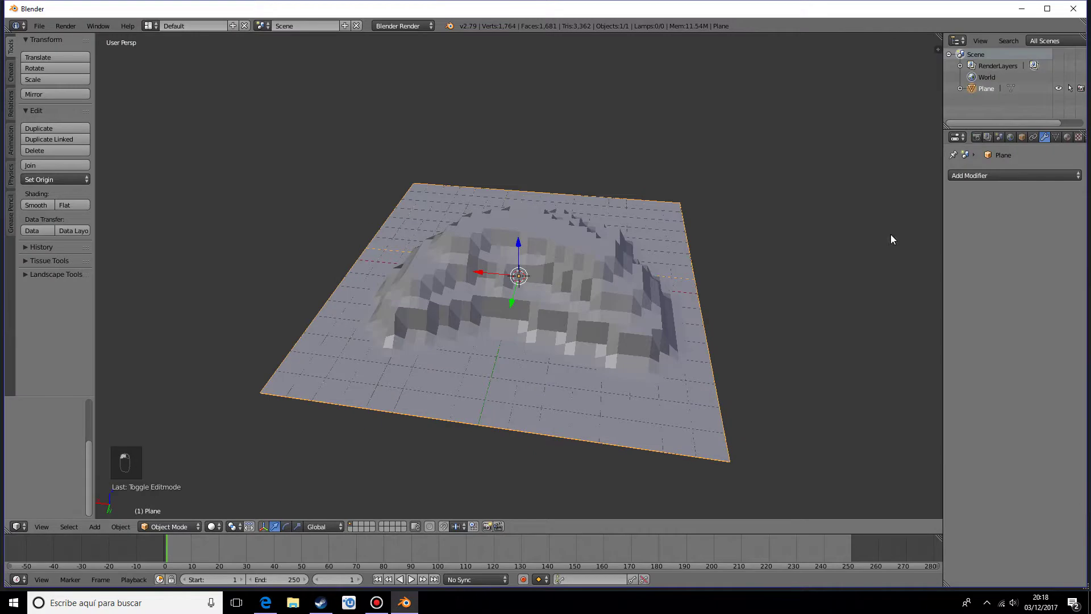
left_click(955, 178)
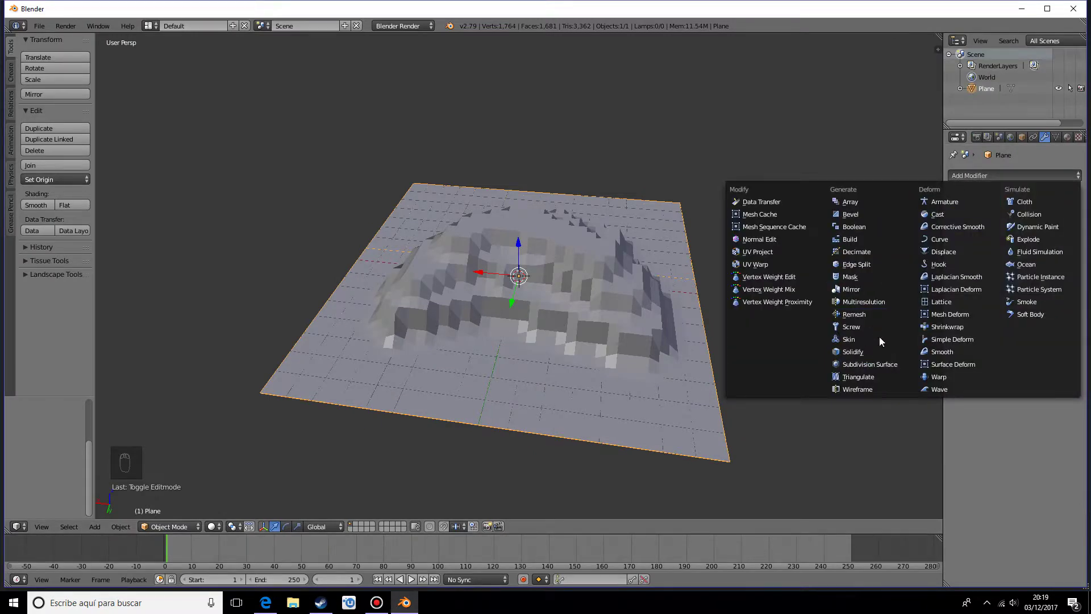
left_click(877, 377)
middle_click_drag(710, 383, 845, 324)
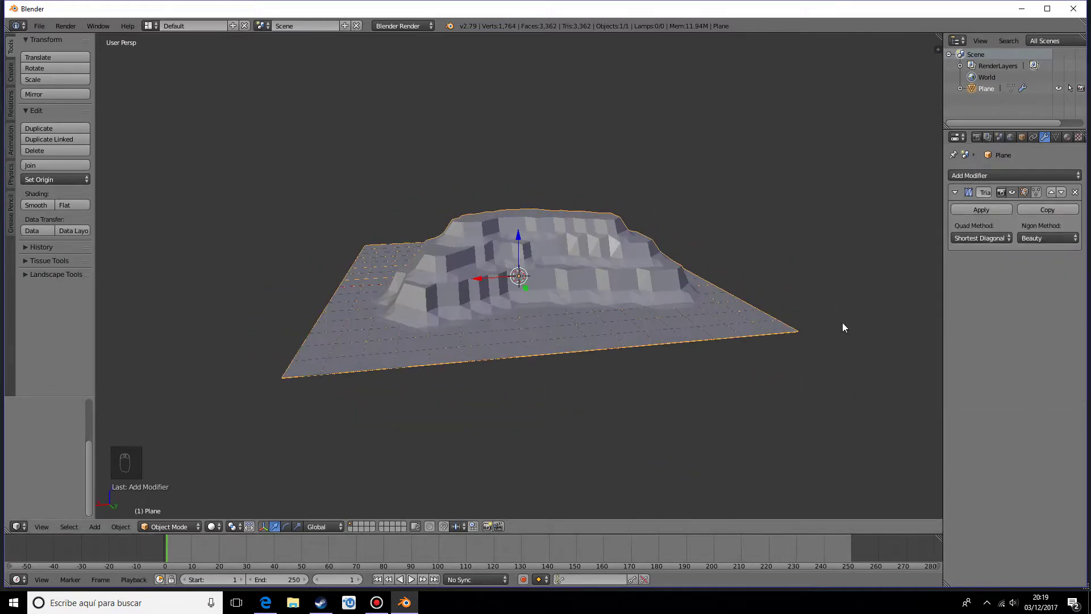
left_click(1012, 193)
left_click(1012, 193)
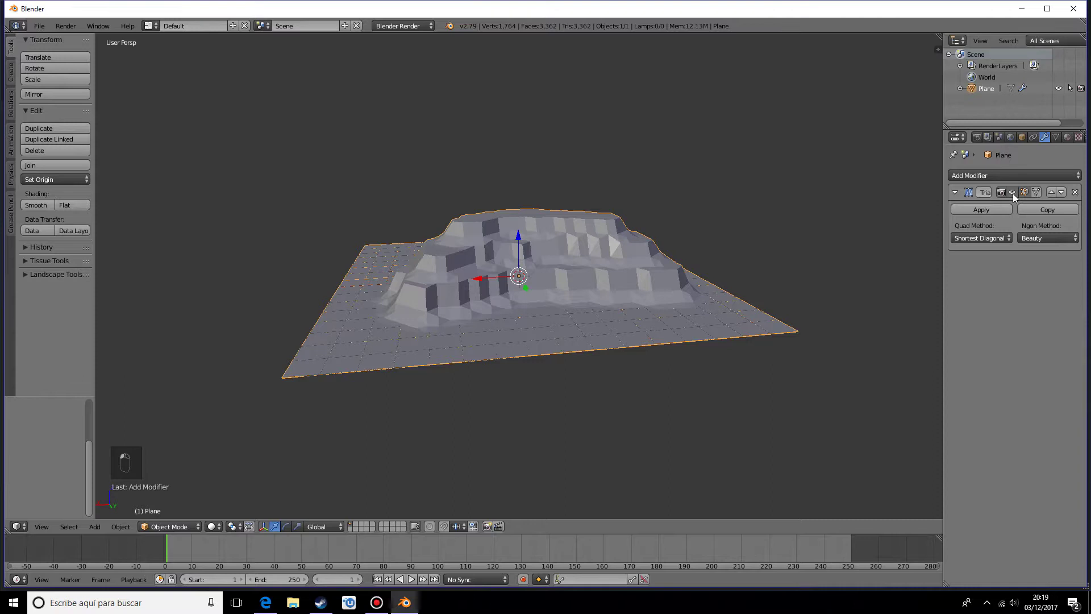
left_click(1013, 193)
left_click(1013, 192)
middle_click_drag(622, 257, 733, 256)
- Add a Subdivision Surface modifier to the terrain
left_click(1035, 173)
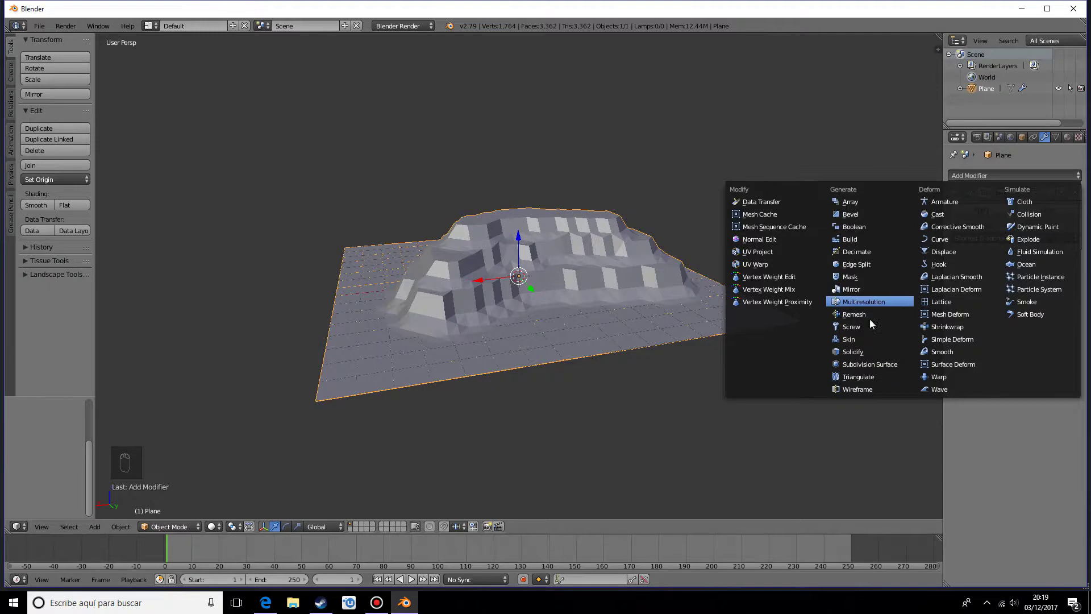
left_click(868, 364)
middle_click_drag(847, 361, 679, 321)
scroll(674, 305, "up", 5)
middle_click_drag(761, 289, 1078, 264)
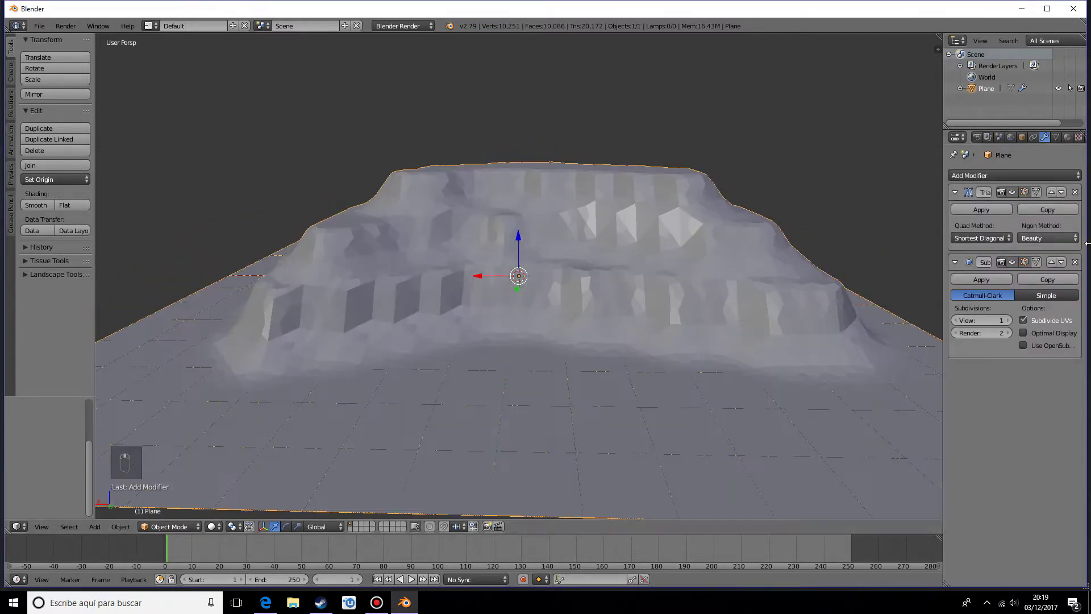
- Add a Decimate modifier and drag its ratio down to 0.0556
left_click(1014, 175)
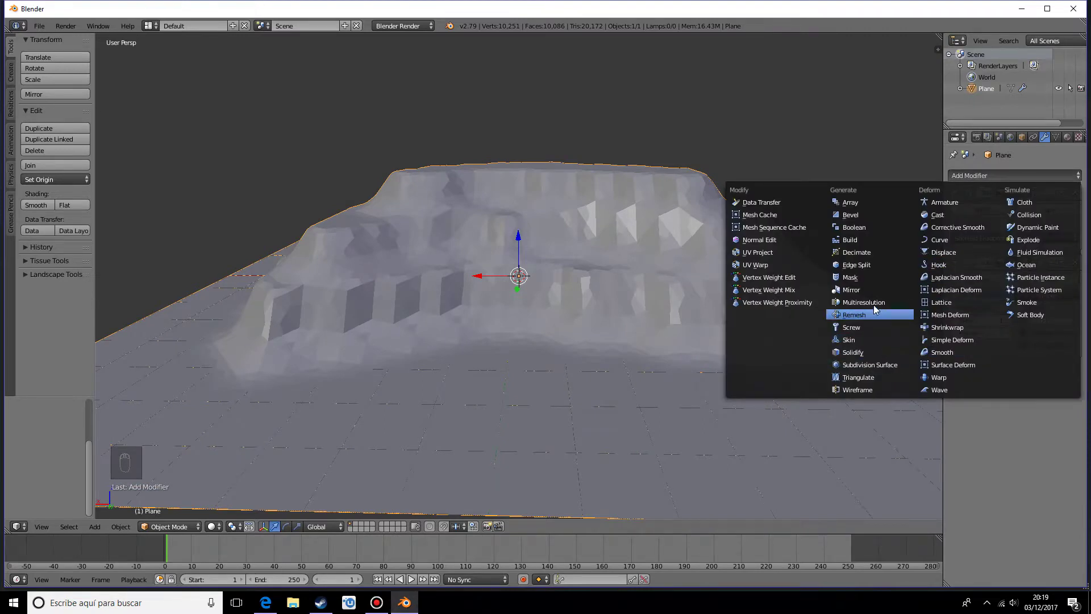
left_click(857, 252)
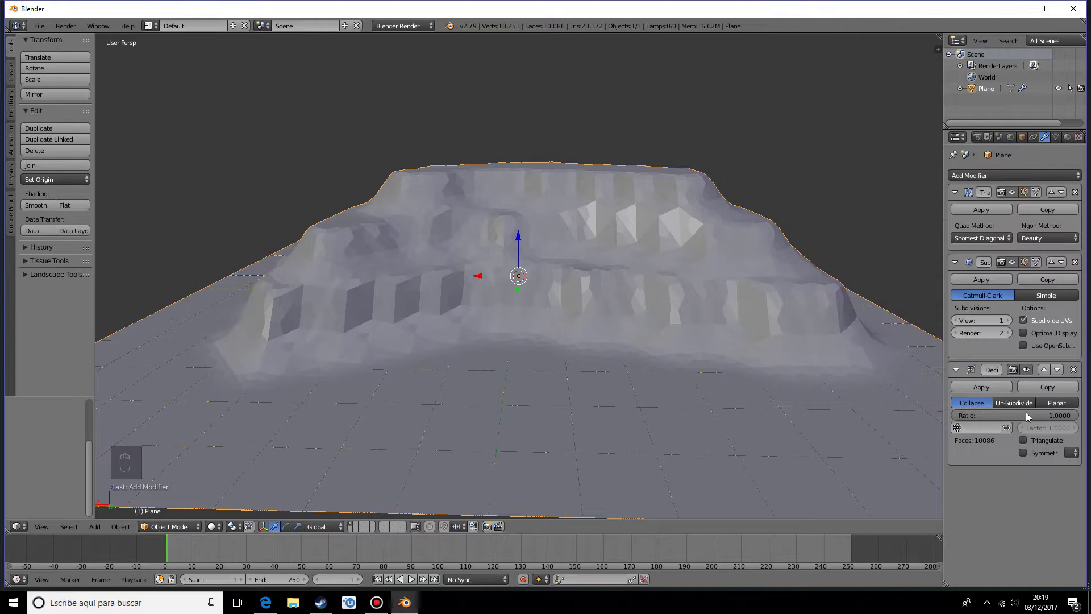
left_click_drag(1025, 414, 905, 414)
middle_click_drag(577, 380, 603, 363)
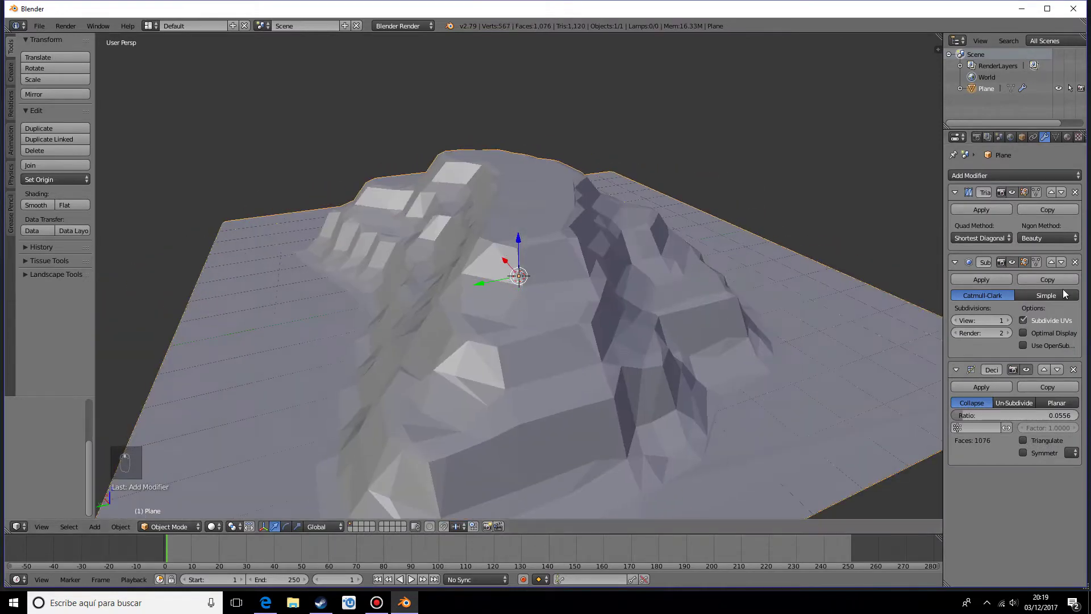
- Remove the Subdivision Surface modifier, raise the Decimate ratio to 1.0, and hide the terrain
left_click(1074, 262)
middle_click_drag(635, 310, 984, 326)
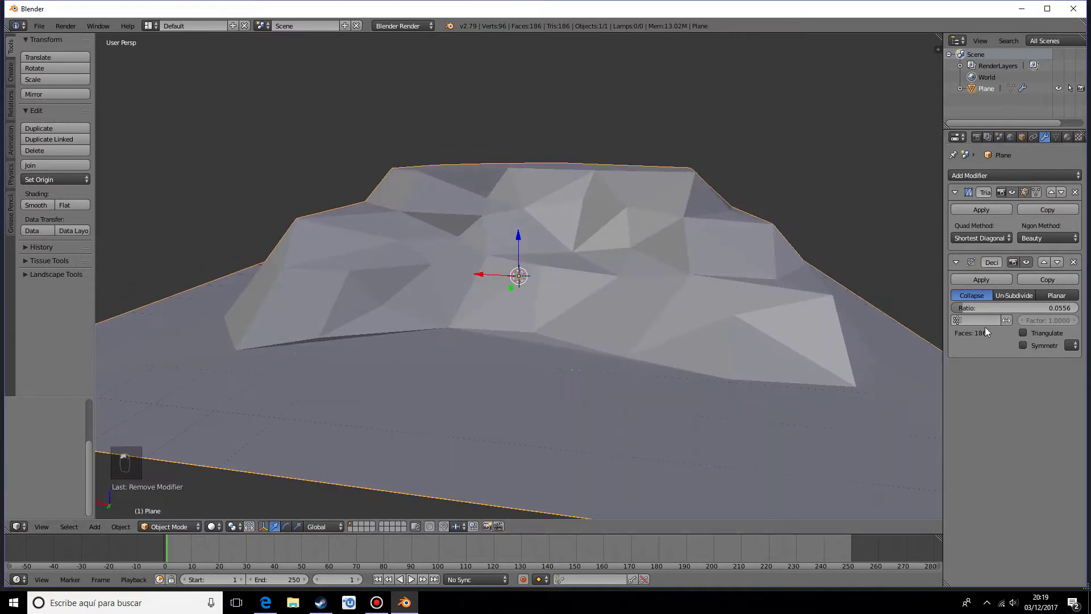
left_click_drag(980, 308, 1078, 308)
middle_click_drag(682, 307, 469, 453)
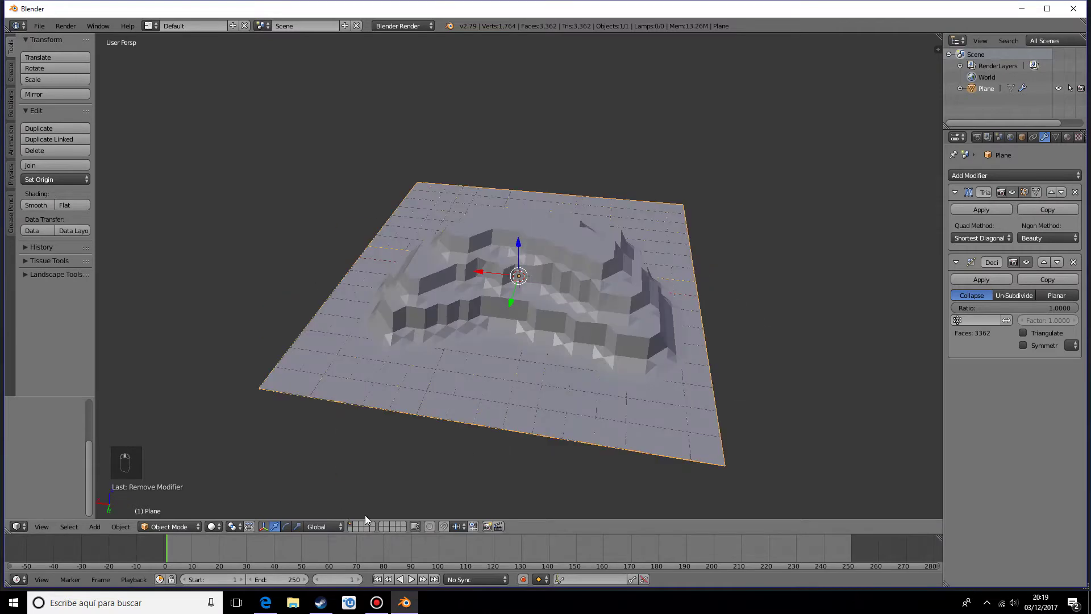
key("Delete")
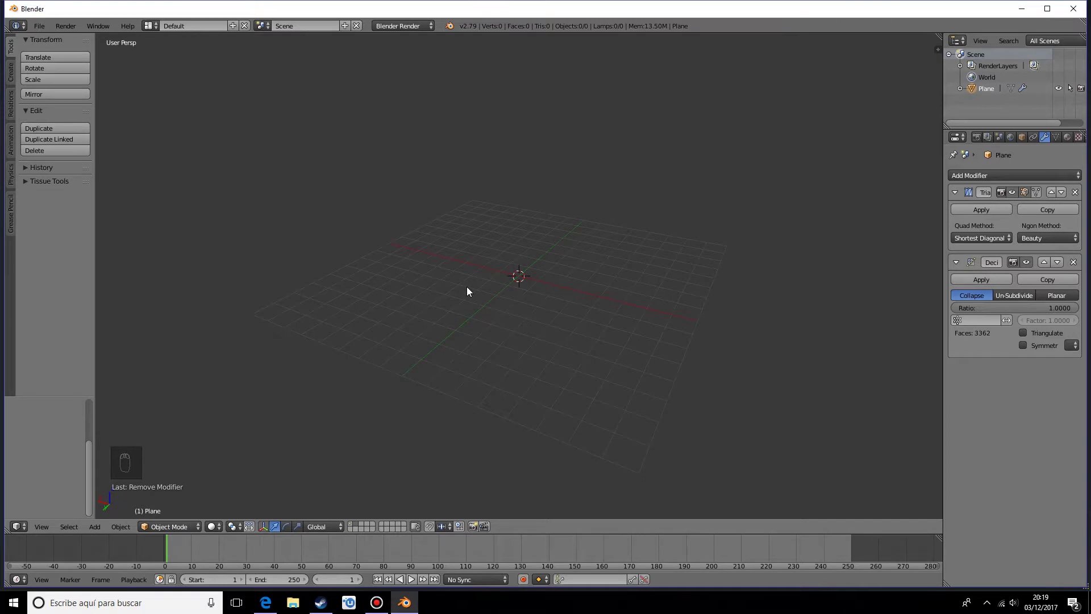
- Add a new plane, scale it up, and enter Edit Mode
key("shift+a")
left_click(496, 279)
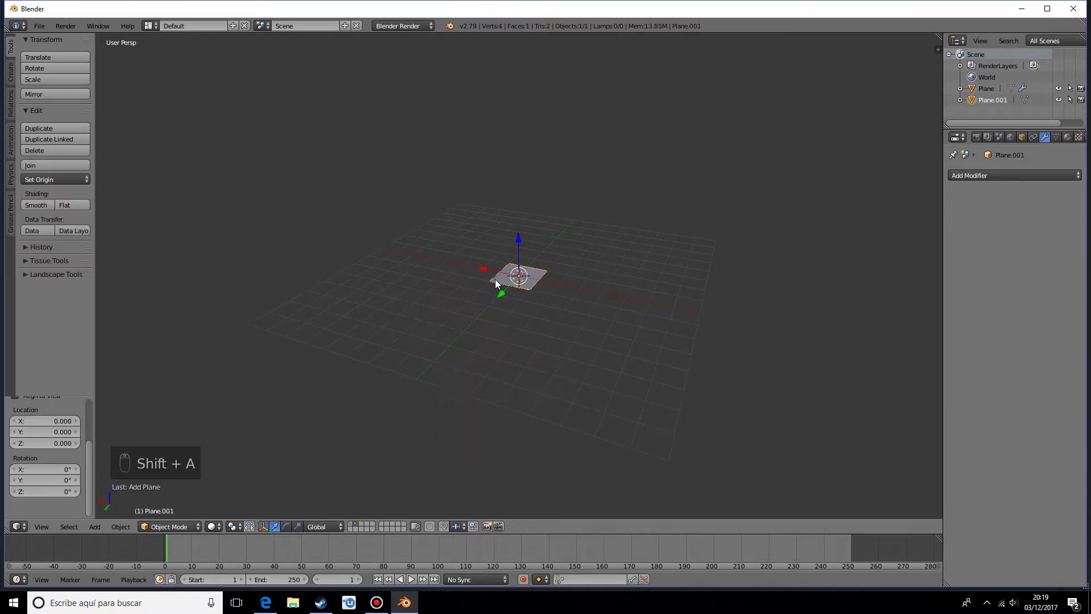
key("s")
left_click(495, 278)
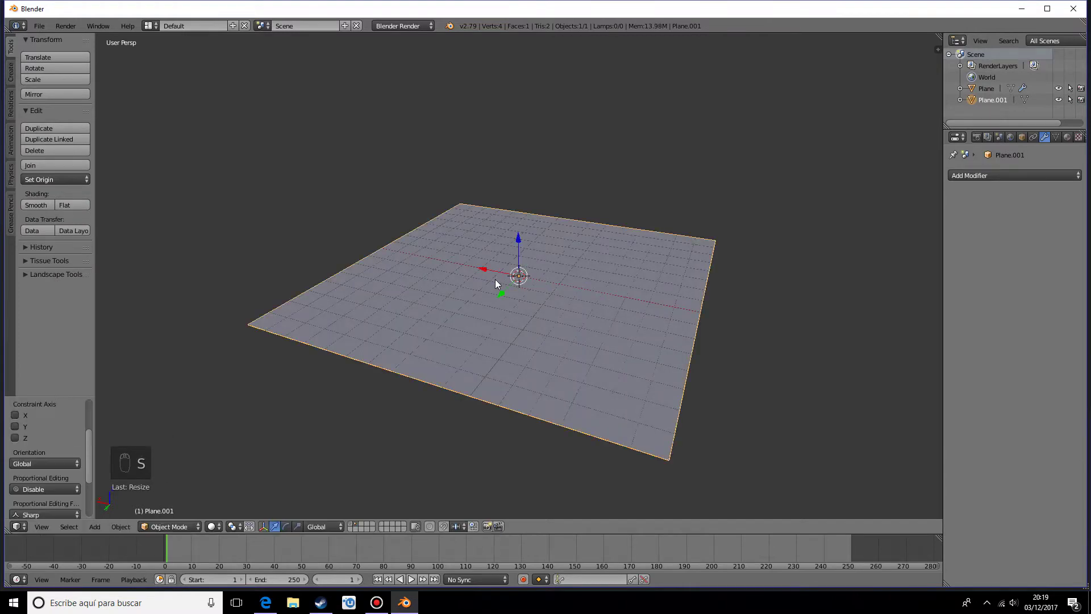
middle_click_drag(495, 279, 584, 266)
key("Tab")
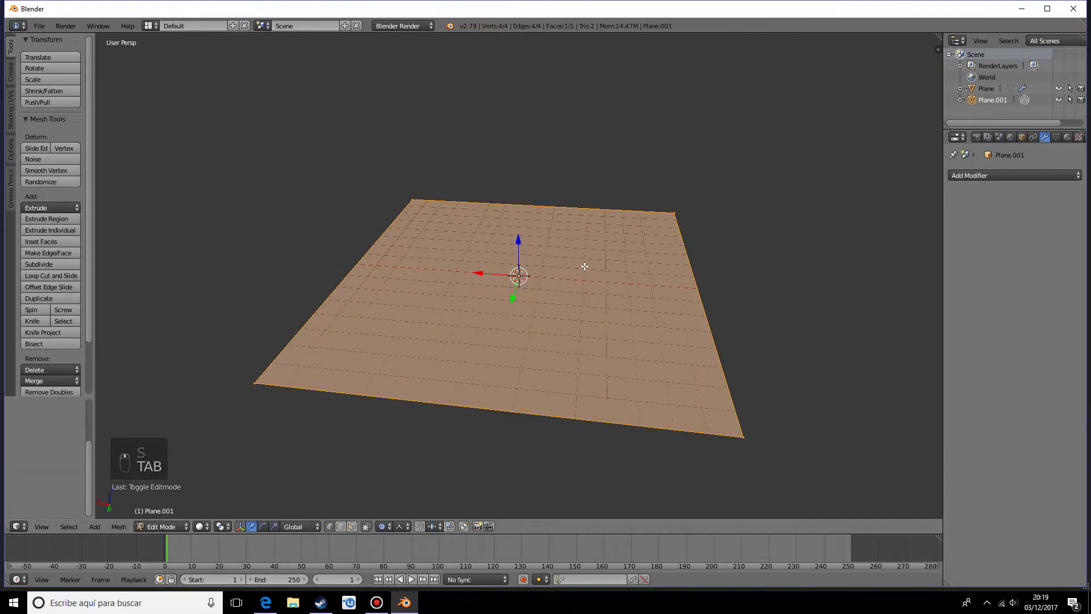
- Subdivide Plane.001 with 40 cuts into a 1,681-face grid
key("w")
left_click(575, 250)
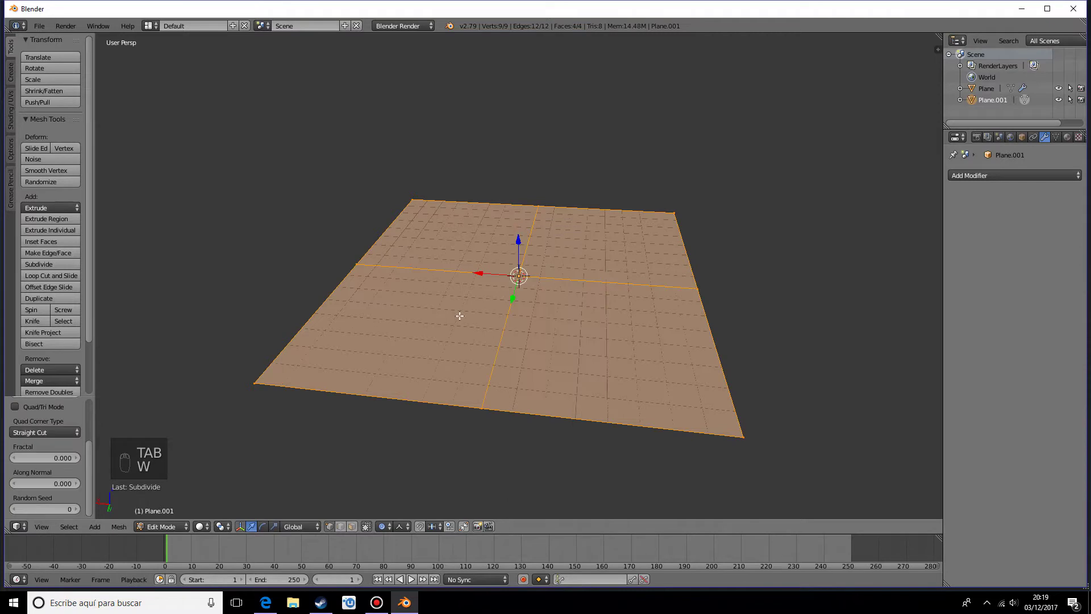
scroll(57, 438, "up", 3)
left_click(59, 430)
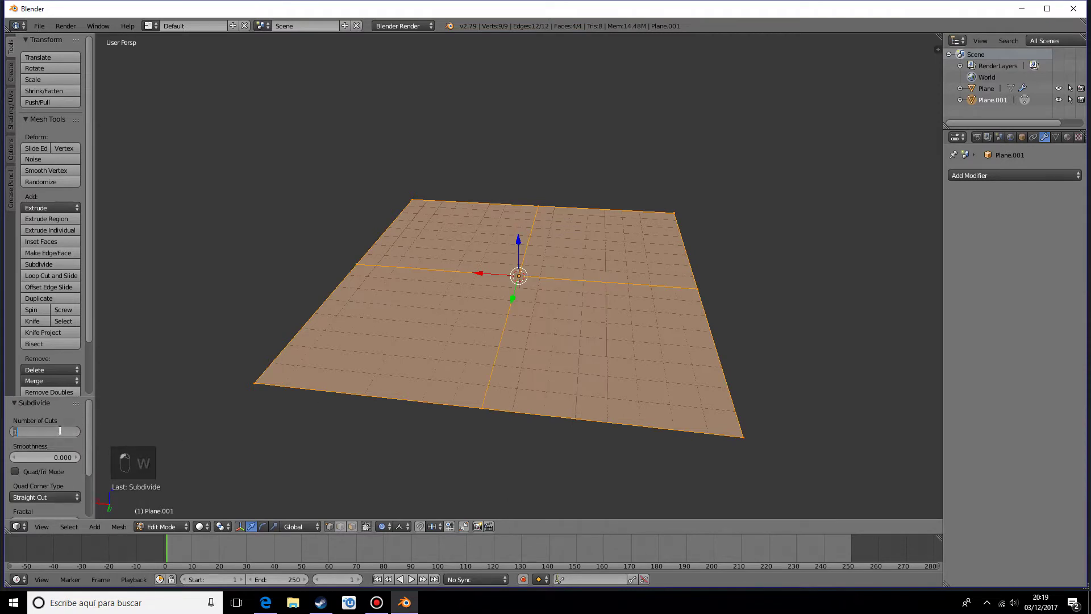
type("40")
key("Return")
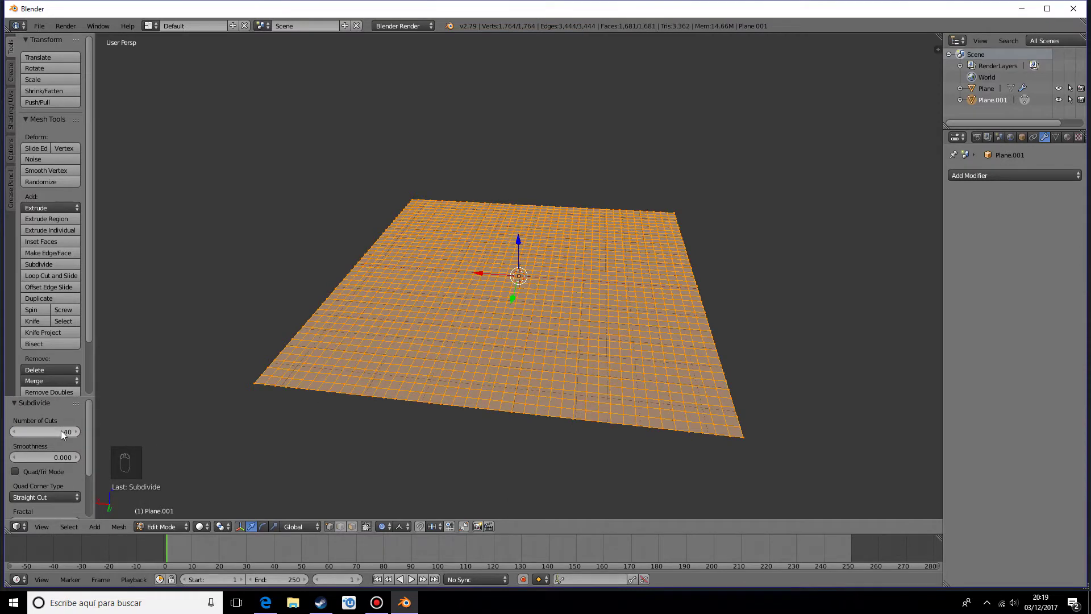
middle_click_drag(504, 378, 536, 395)
key("Tab")
key("Tab")
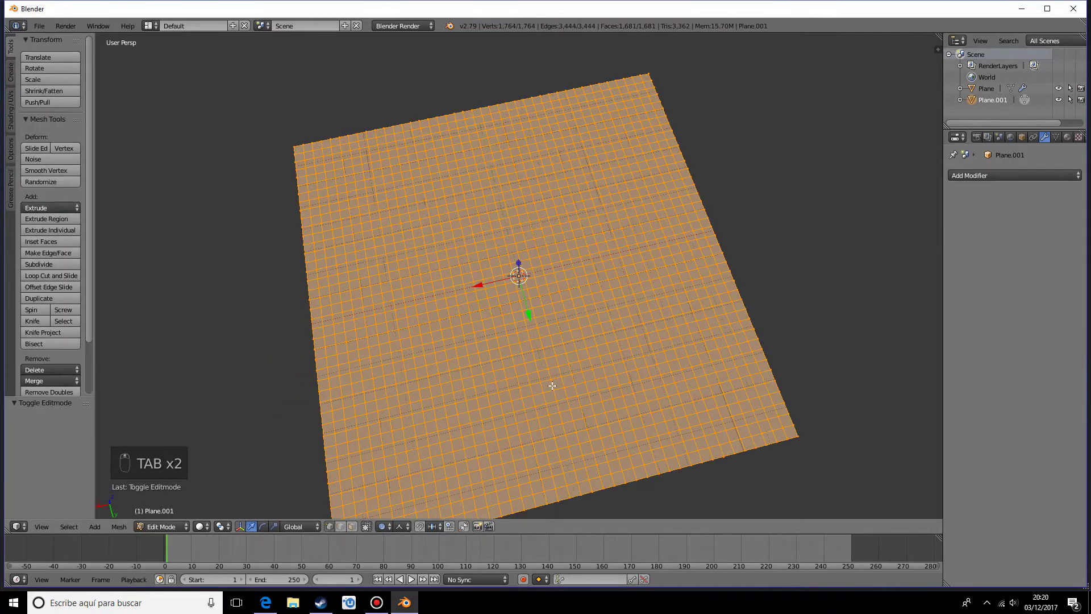
- Circle-select a diagonal strip of faces across the grid
key("a")
key("a")
key("a")
key("c")
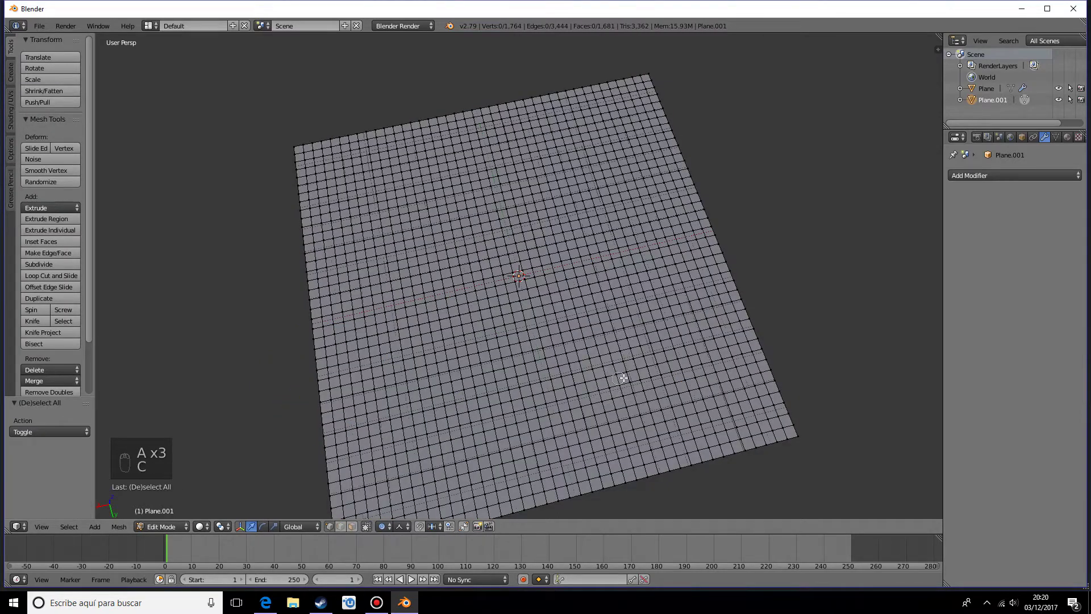
mouse_move(623, 378)
left_mouse_down()
mouse_move(477, 265)
mouse_move(402, 224)
left_mouse_up()
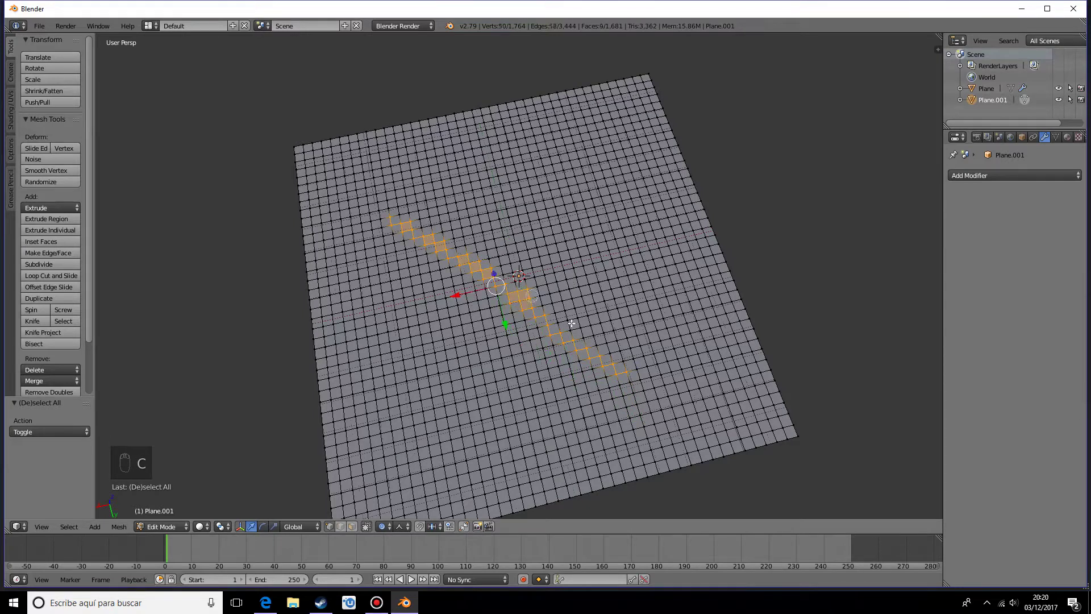
left_click_drag(571, 323, 615, 363)
mouse_move(425, 220)
left_mouse_down()
mouse_move(406, 196)
mouse_move(426, 237)
left_mouse_up()
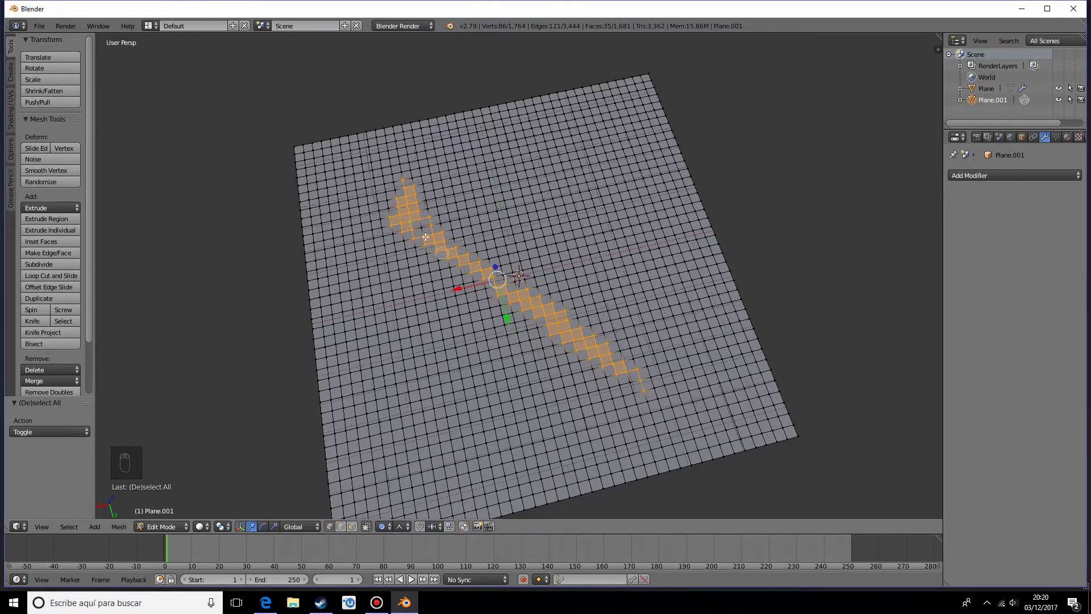
mouse_move(522, 299)
left_mouse_down()
mouse_move(495, 304)
mouse_move(438, 255)
mouse_move(460, 253)
mouse_move(538, 308)
mouse_move(450, 227)
mouse_move(422, 181)
left_mouse_up()
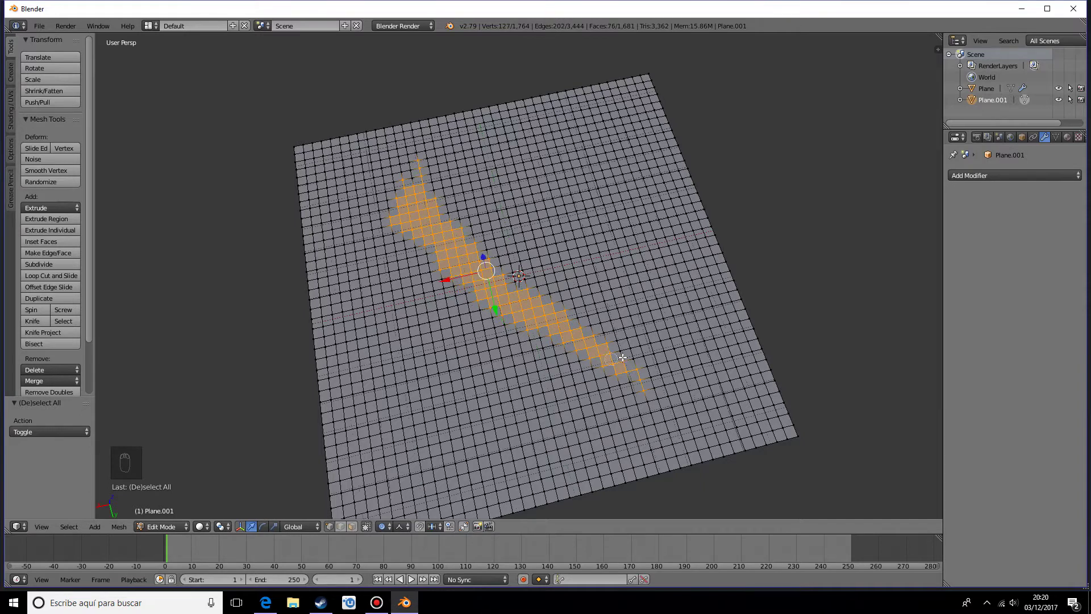
right_click(604, 364)
middle_click_drag(603, 363, 393, 512)
- Set proportional falloff to Smooth, try raising the strip, then undo it
left_click(408, 526)
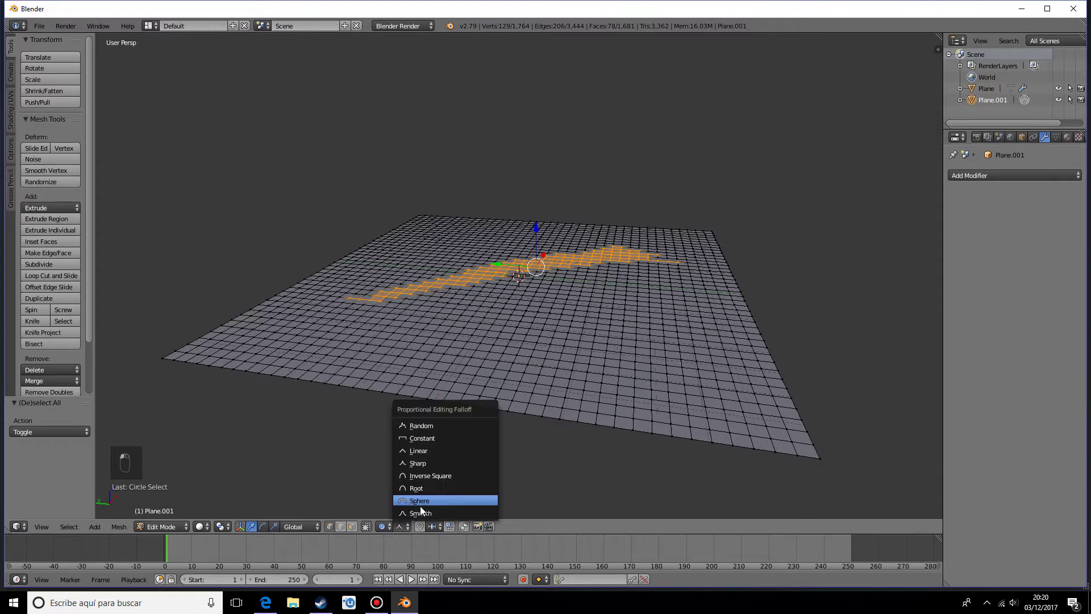
left_click(414, 510)
middle_click_drag(496, 324, 513, 225)
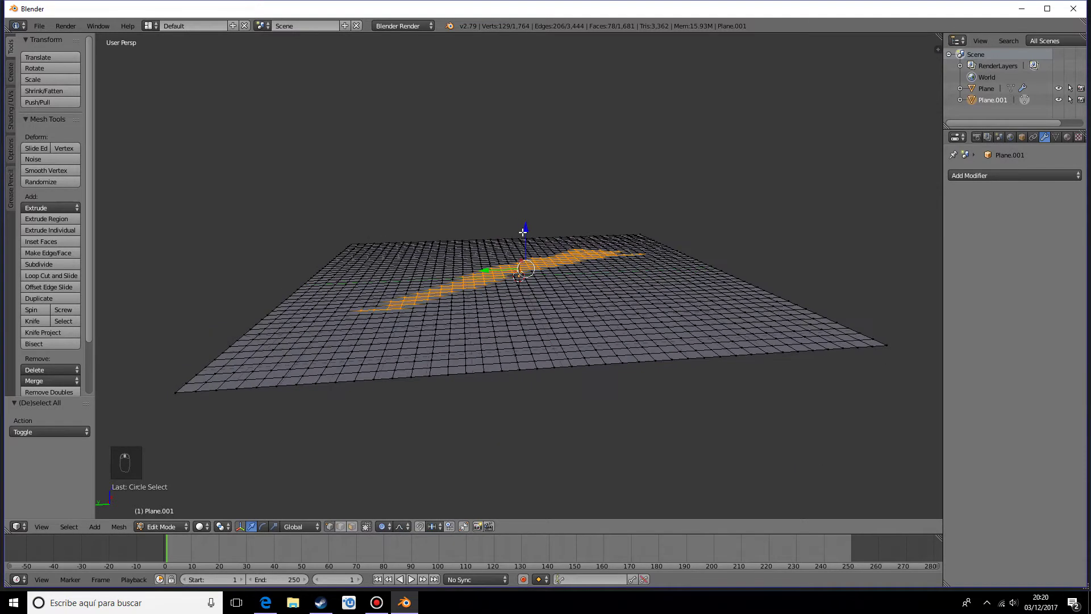
left_click_drag(522, 232, 535, 195)
key("ctrl+z")
middle_click_drag(536, 195, 446, 312)
- Select a diagonal line of vertices and lift it into the ridge's crest
right_click(442, 302)
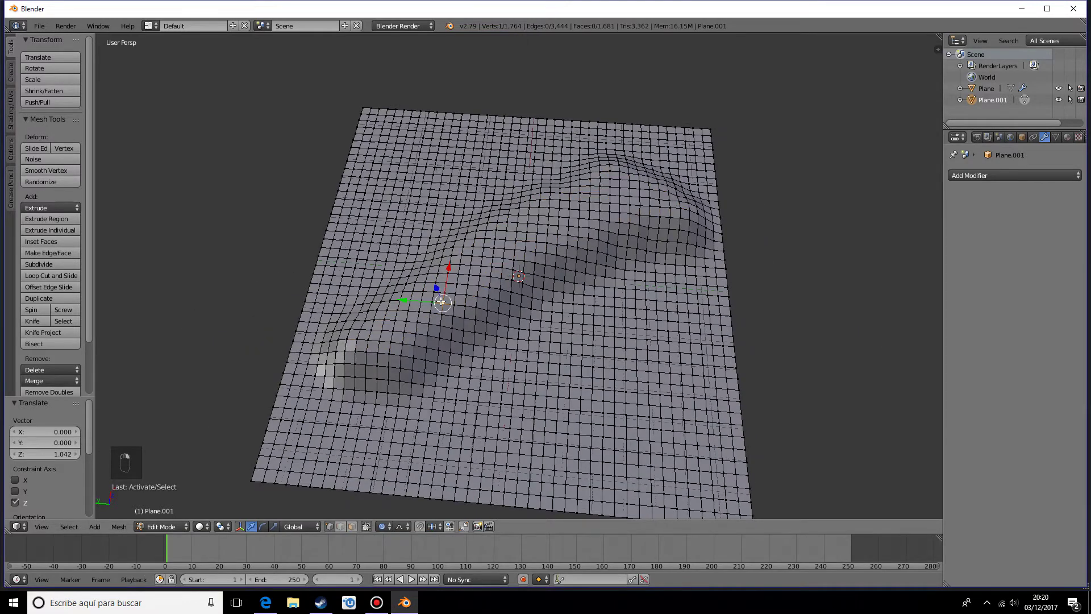
scroll(442, 301, "up", 2)
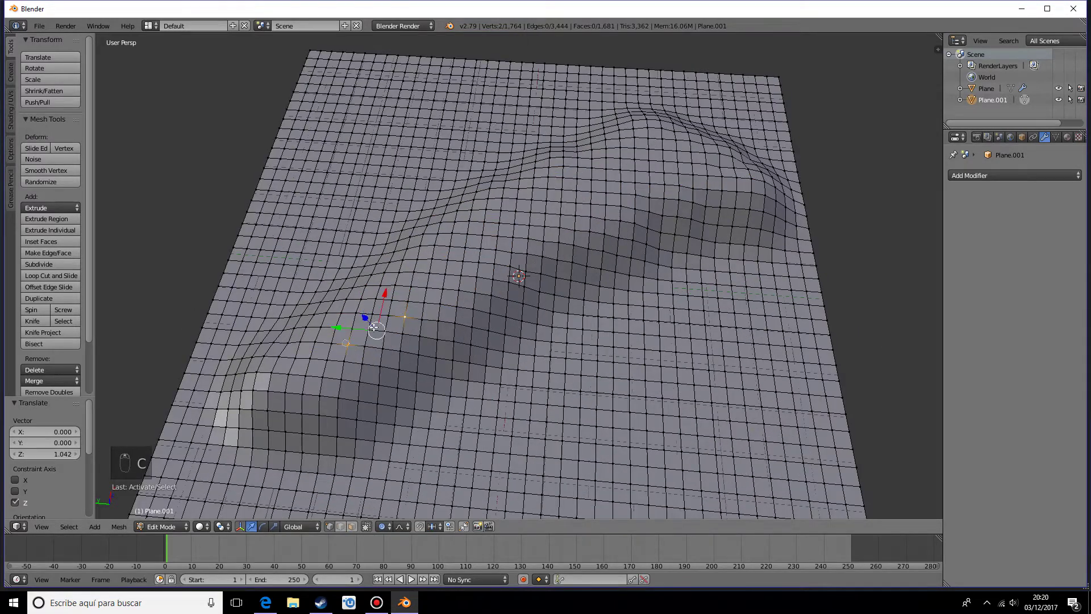
mouse_move(346, 344)
left_mouse_down()
mouse_move(431, 293)
mouse_move(512, 227)
mouse_move(671, 155)
left_mouse_up()
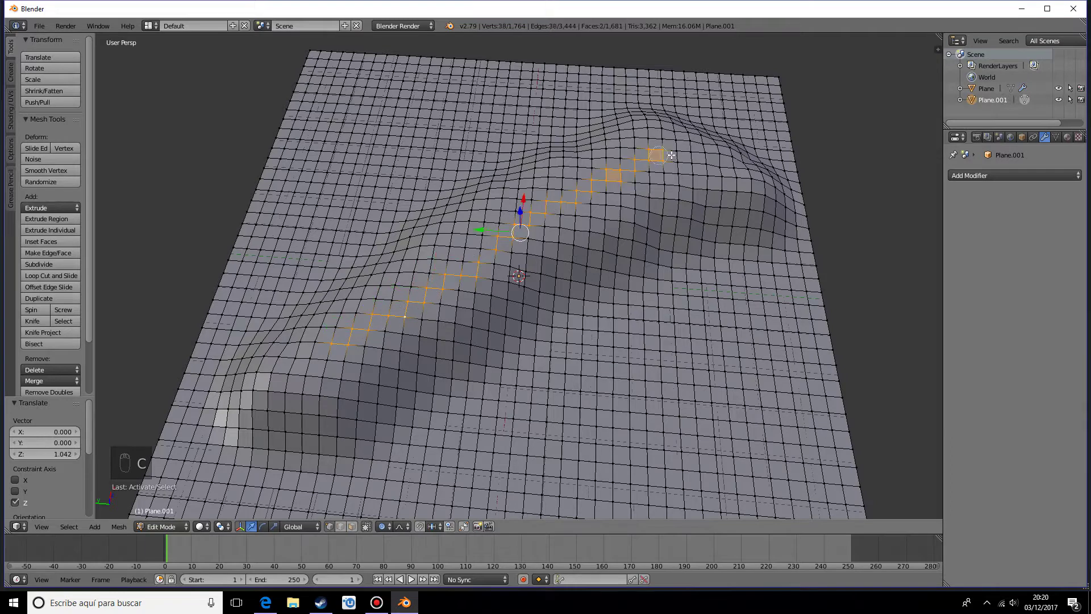
middle_click_drag(678, 188, 563, 207)
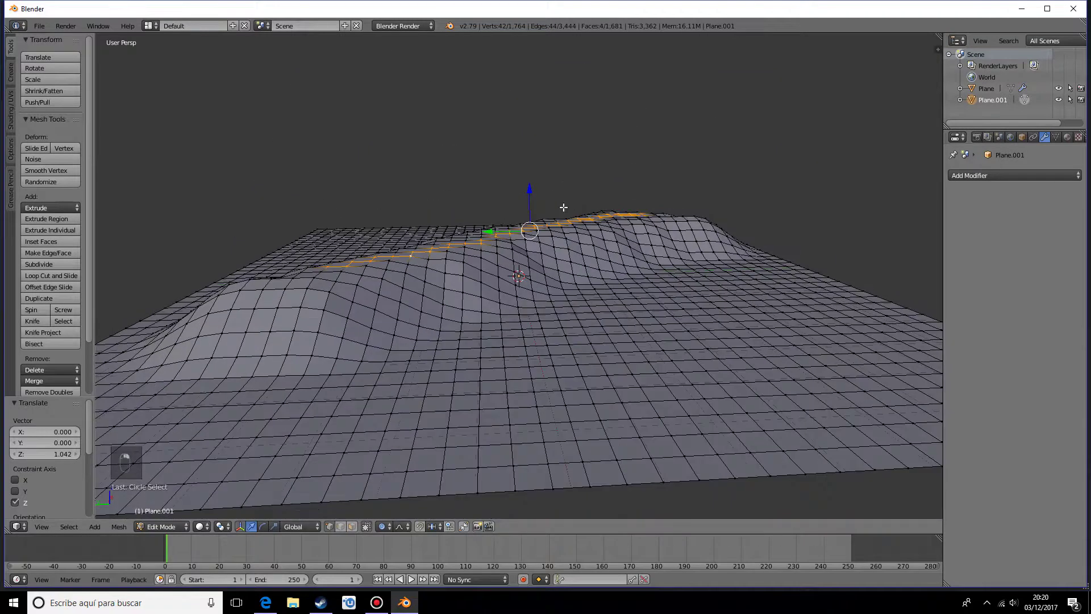
scroll(529, 187, "up", 3)
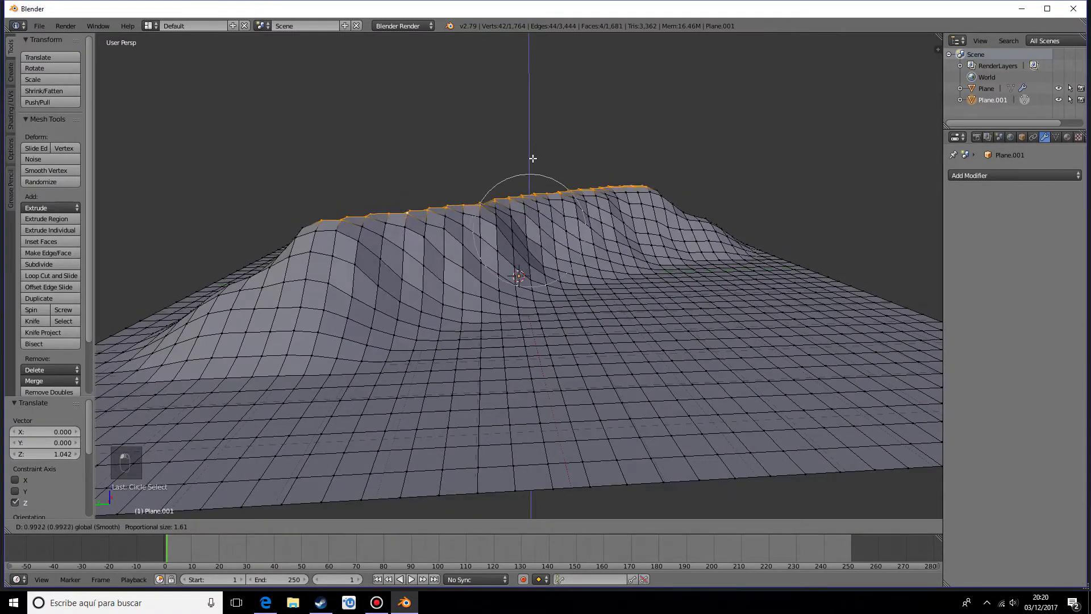
left_click(530, 170)
middle_click_drag(530, 173, 534, 314)
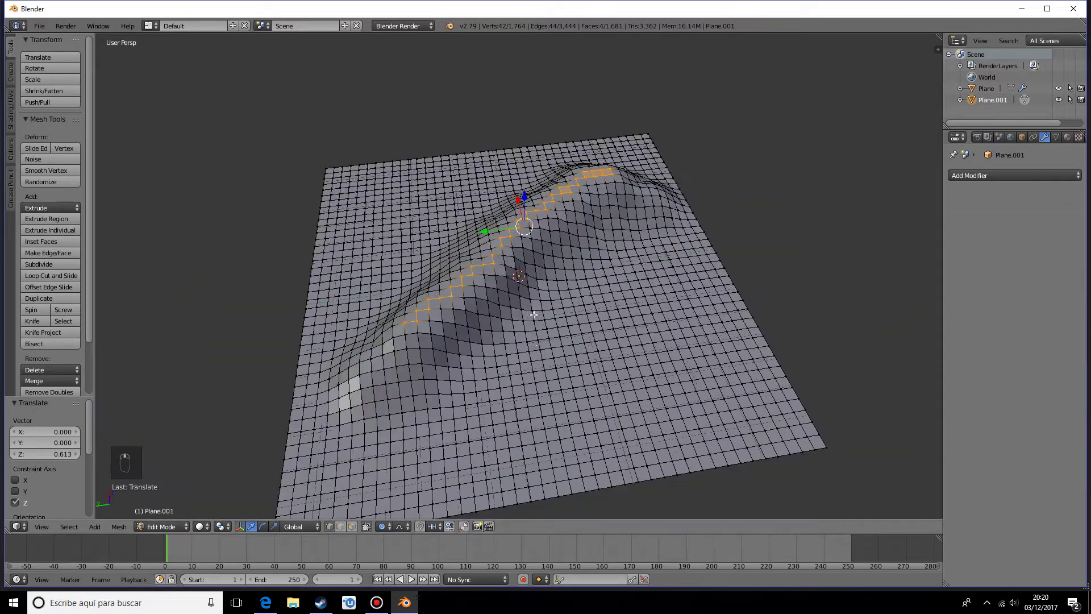
middle_click_drag(547, 354, 407, 334)
right_click(429, 328)
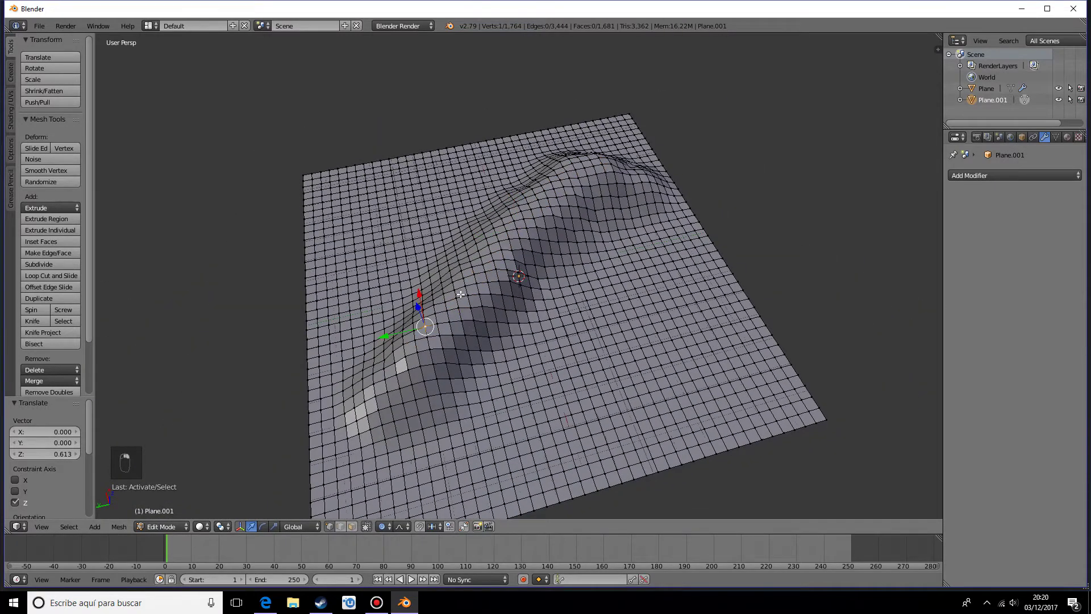
- Pull two ridge vertices straight up into the first jagged peaks
middle_click_drag(461, 294, 398, 216)
key("g")
key("z")
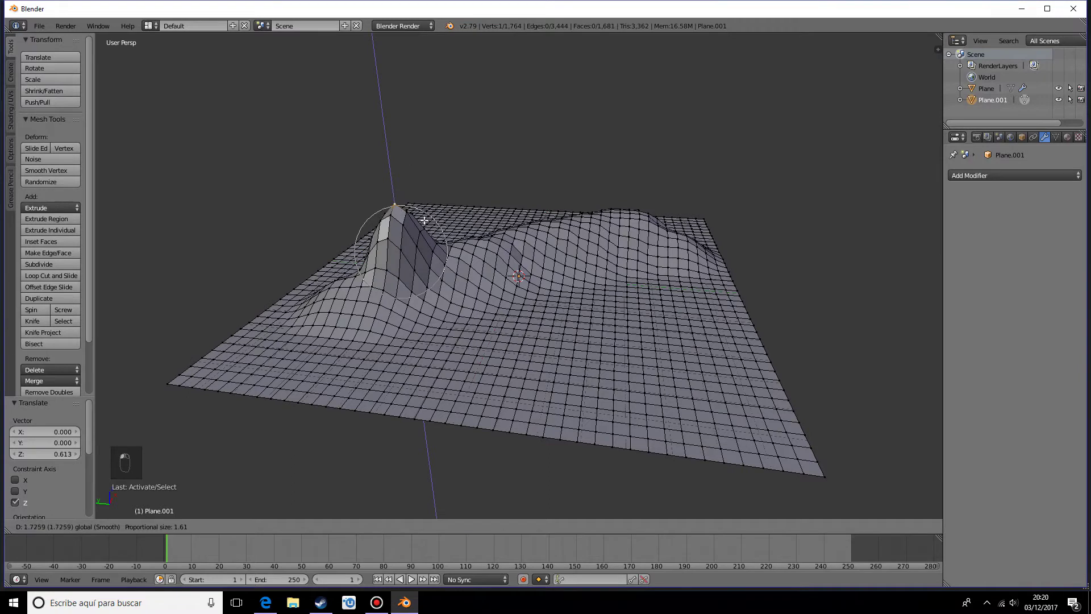
left_click(425, 220)
right_click(453, 234)
key("g")
key("z")
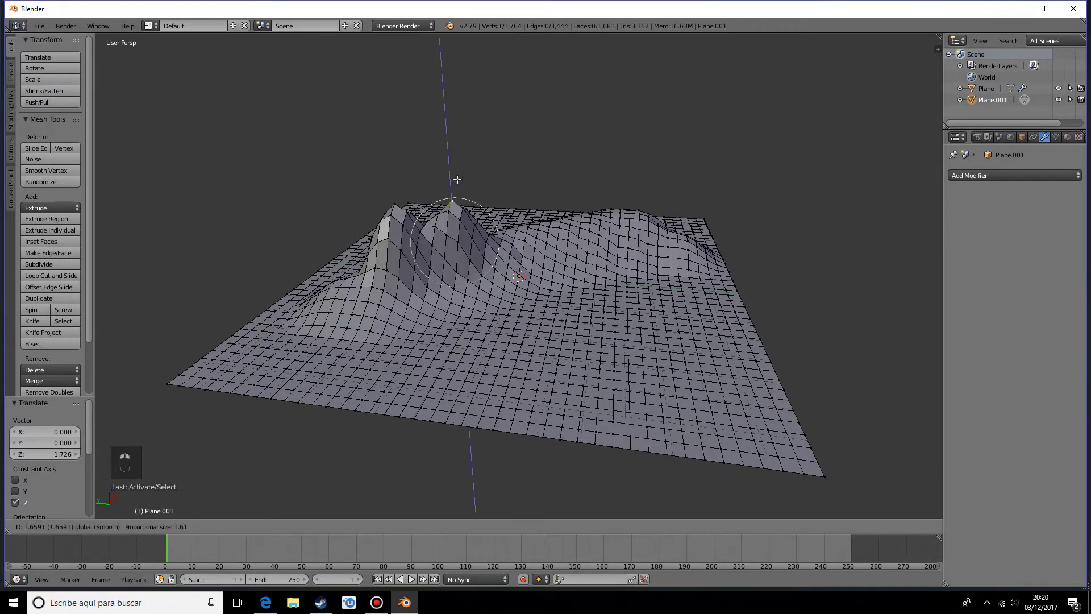
left_click(457, 190)
- Raise three more vertices along the ridge into peaks
middle_click_drag(458, 190, 553, 245)
right_click(515, 229)
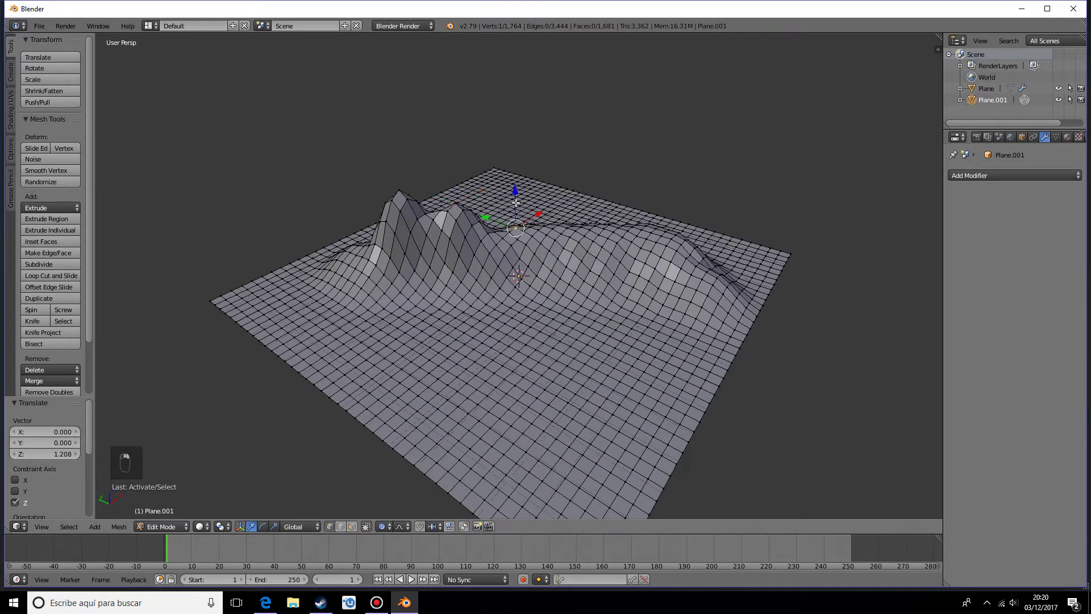
key("g")
key("z")
left_click(516, 208)
right_click(571, 226)
key("g")
key("z")
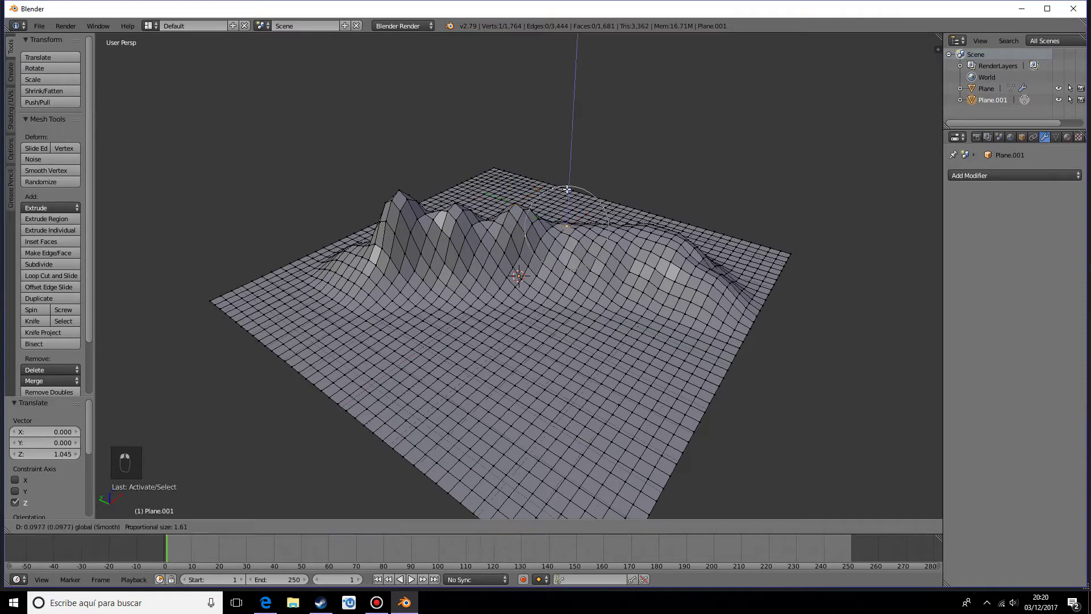
left_click(624, 230)
right_click(626, 229)
key("g")
key("z")
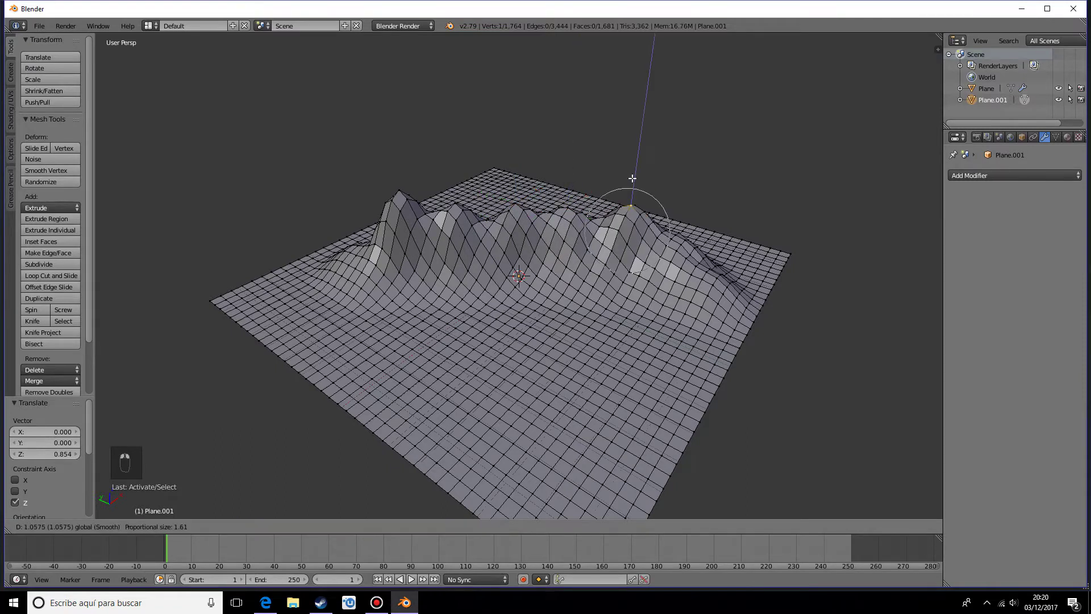
left_click(631, 193)
- Lift two further ridge vertices into peaks from a new viewing angle
middle_click_drag(685, 254, 502, 338)
right_click(483, 312)
key("g")
key("z")
left_click(482, 279)
middle_click_drag(482, 279, 493, 295)
key("g")
key("z")
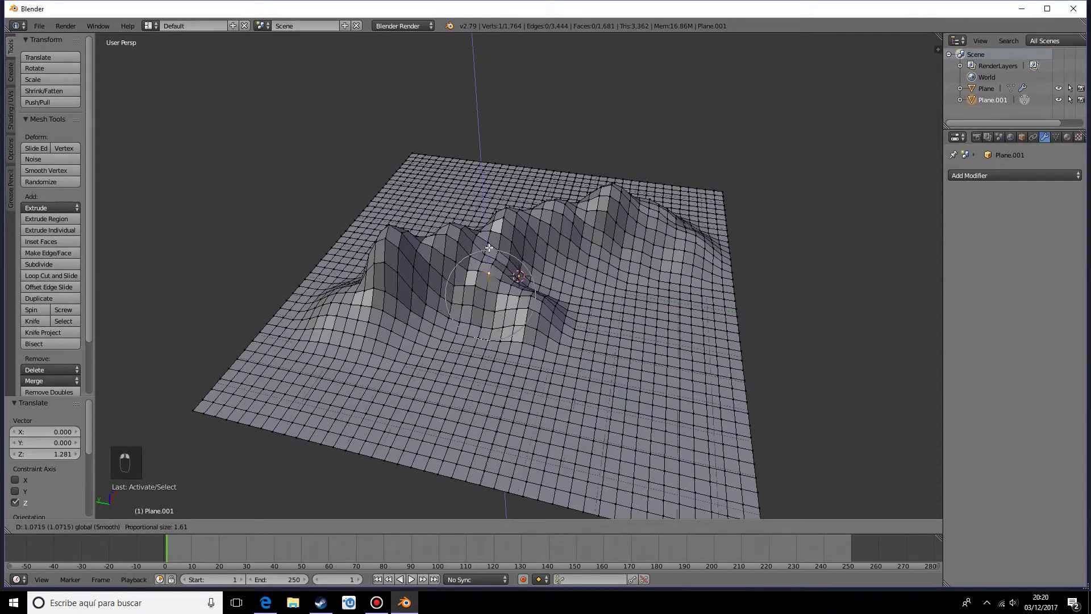
left_click(489, 253)
middle_click_drag(489, 253, 518, 294)
middle_click_drag(499, 352, 512, 319)
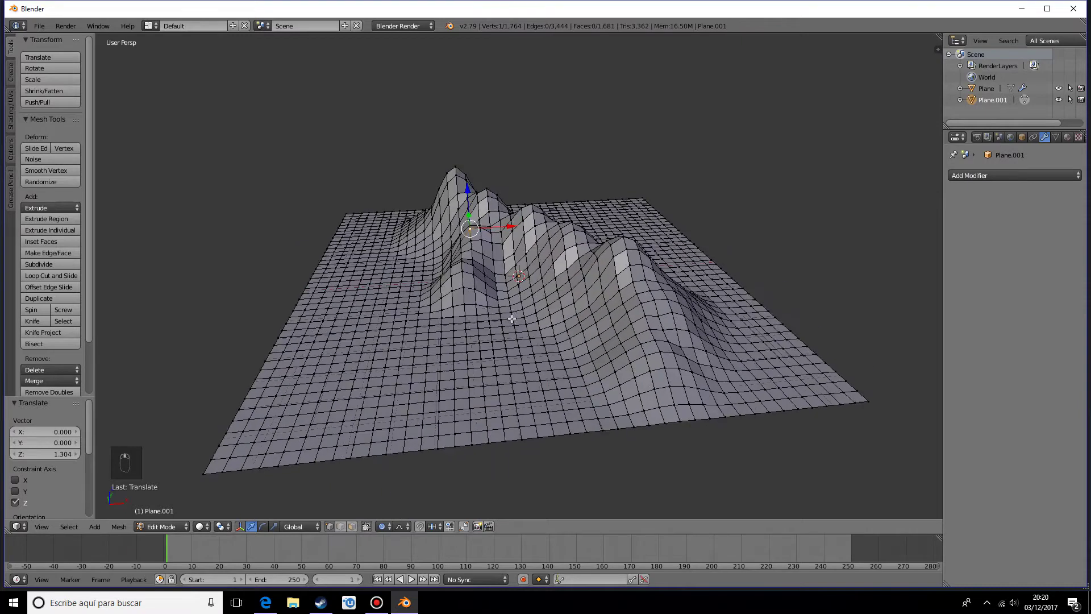
- Raise two smaller bumps on the ground near the ridges
right_click(475, 314)
key("g")
key("z")
left_click(480, 287)
middle_click_drag(480, 287, 504, 381)
right_click(504, 380)
key("g")
key("z")
left_click(545, 372)
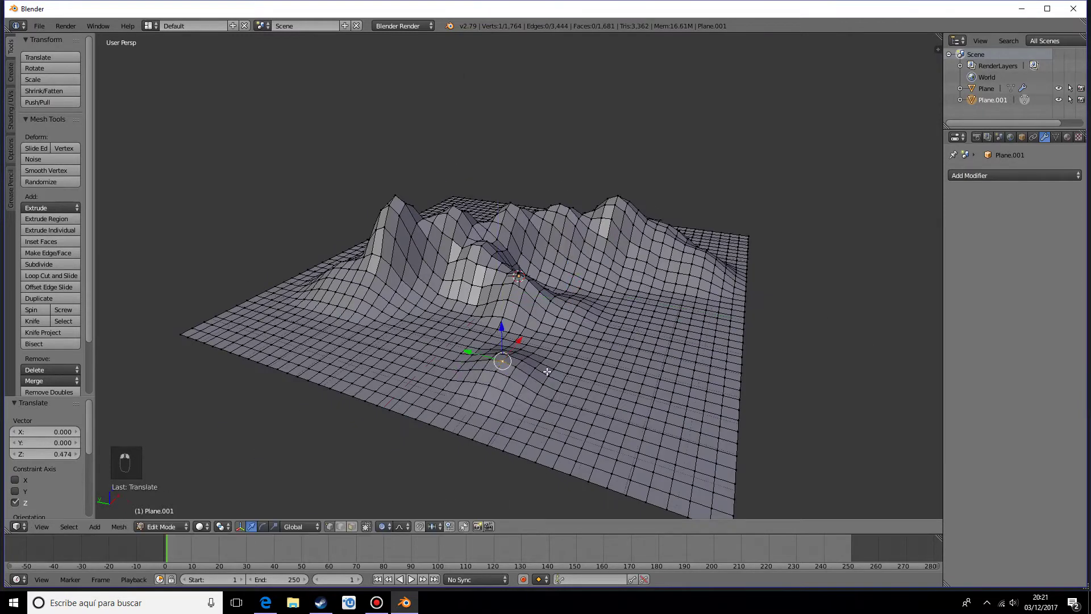
- Push one vertex down into a dip and lift another into a small bump
right_click(532, 357)
key("g")
key("z")
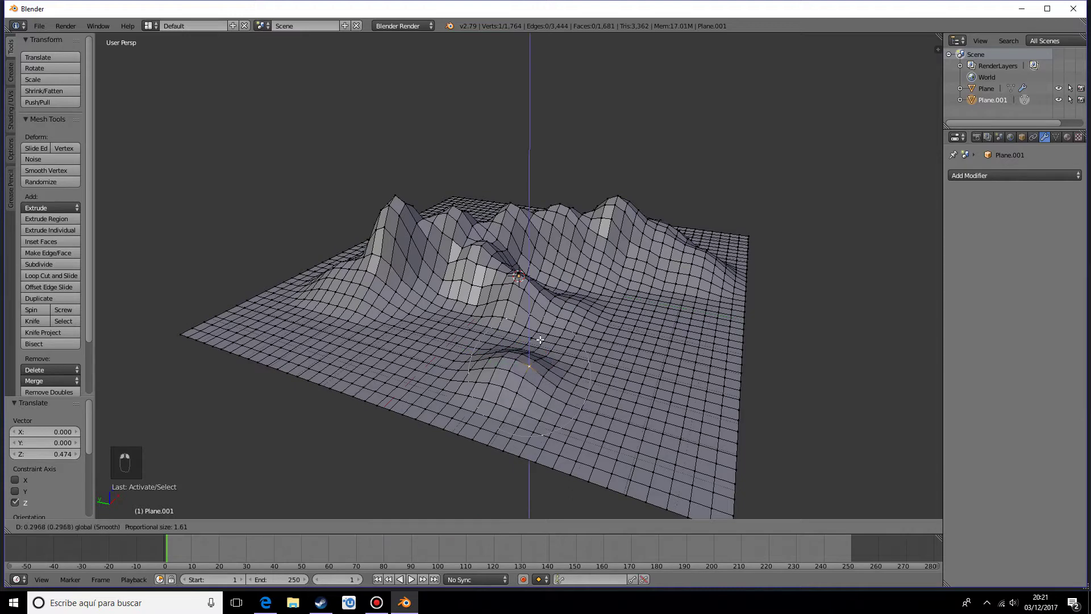
left_click(546, 346)
middle_click_drag(546, 346, 447, 323)
right_click(313, 293)
key("g")
key("z")
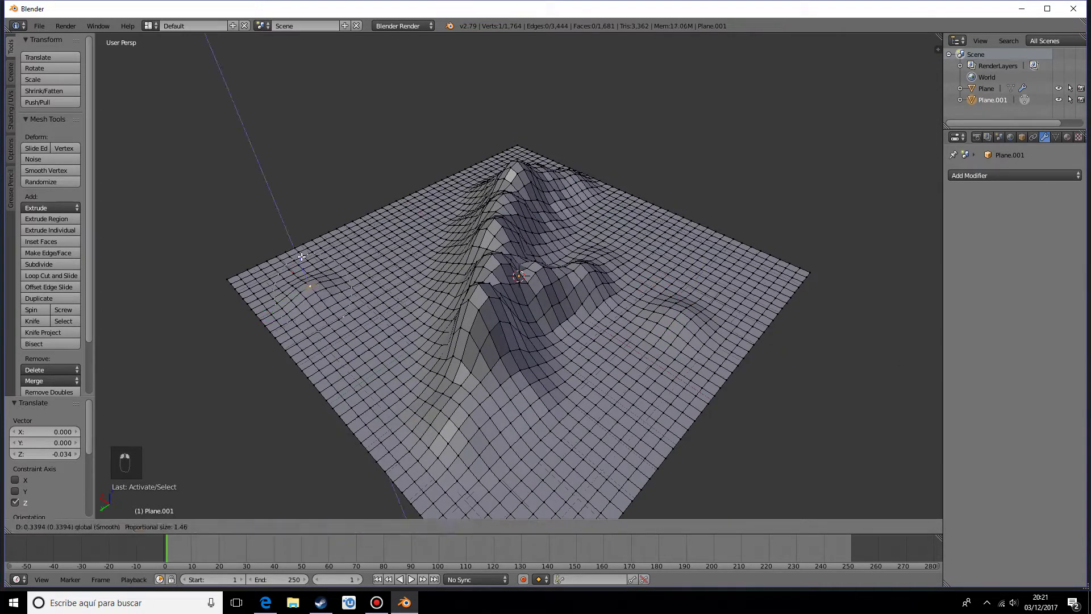
left_click(236, 45)
middle_click_drag(237, 46, 640, 341)
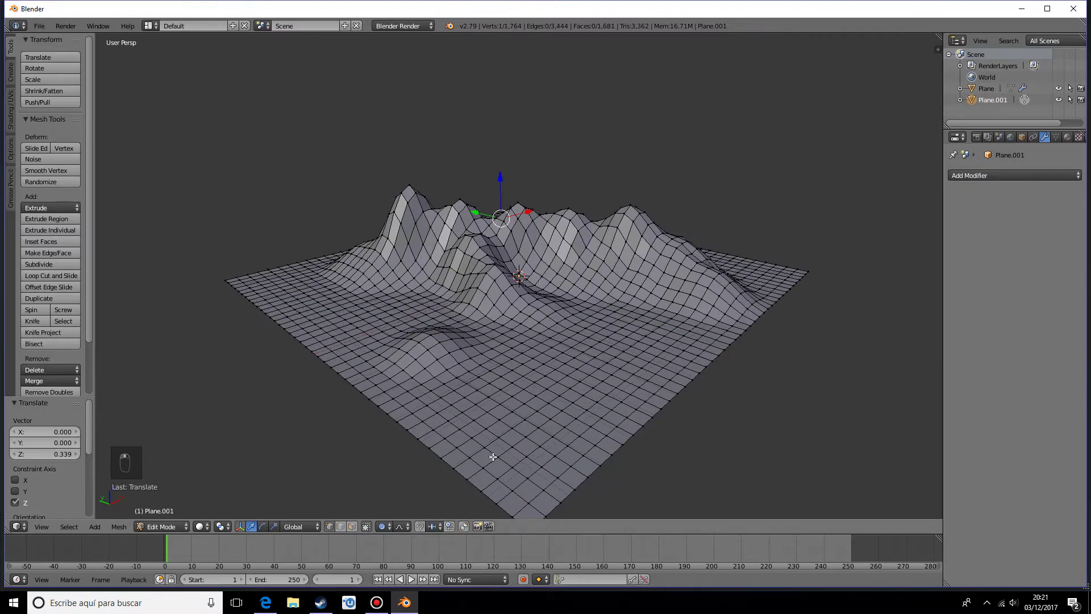
- Set proportional falloff to Random and raise a rough peak on the left ridge
left_click(401, 526)
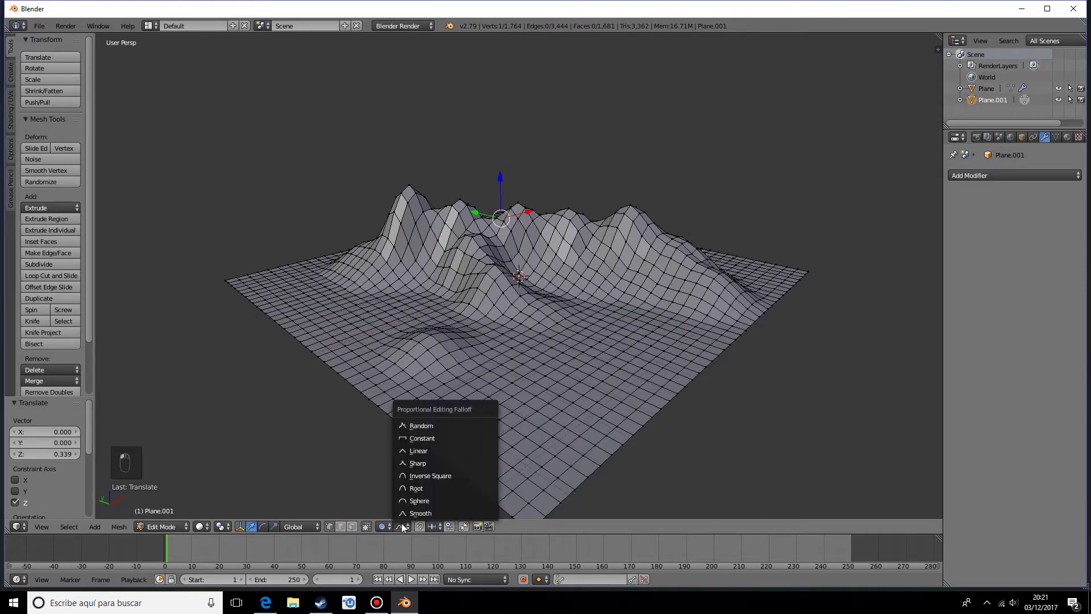
left_click(441, 431)
middle_click_drag(385, 352, 393, 335)
right_click(400, 236)
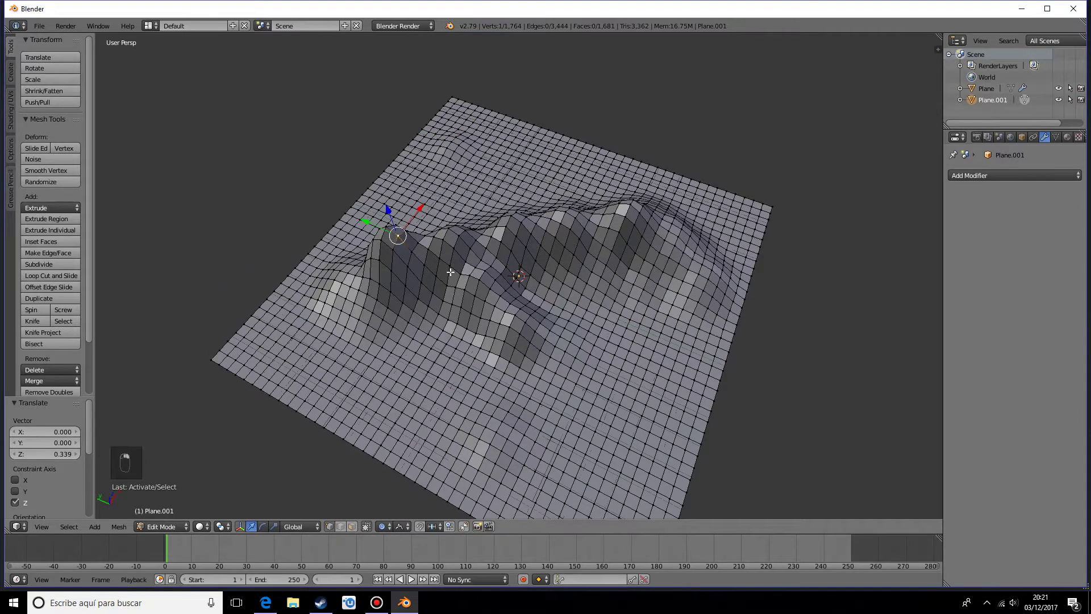
middle_click_drag(400, 236, 398, 221)
key("g")
key("z")
scroll(402, 153, "down", 8)
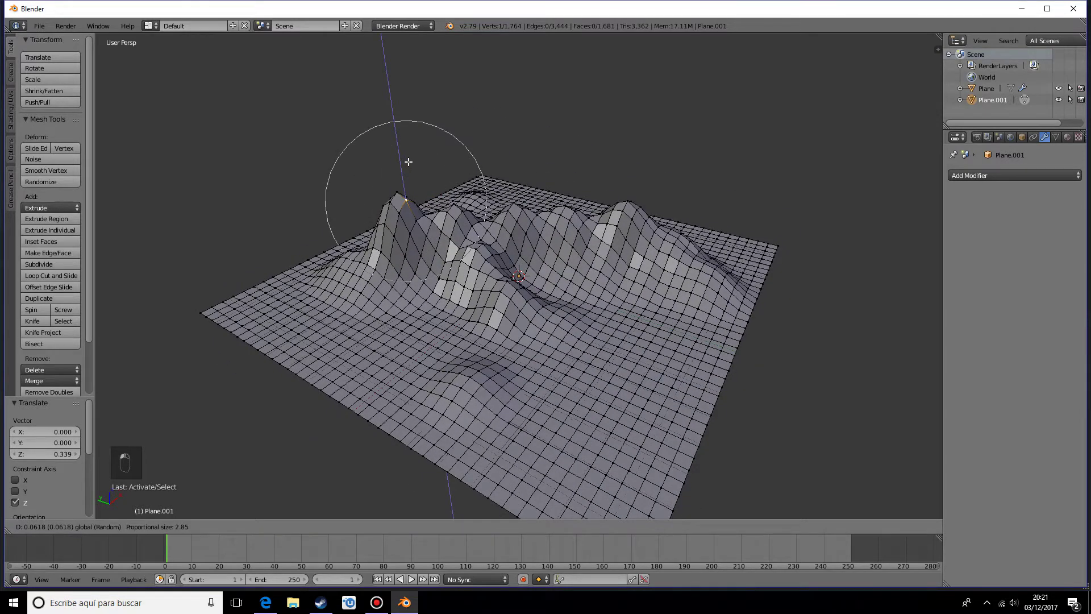
left_click(402, 149)
- Raise two more rough peaks, one on the right ridge and one nearer the front
right_click(522, 238)
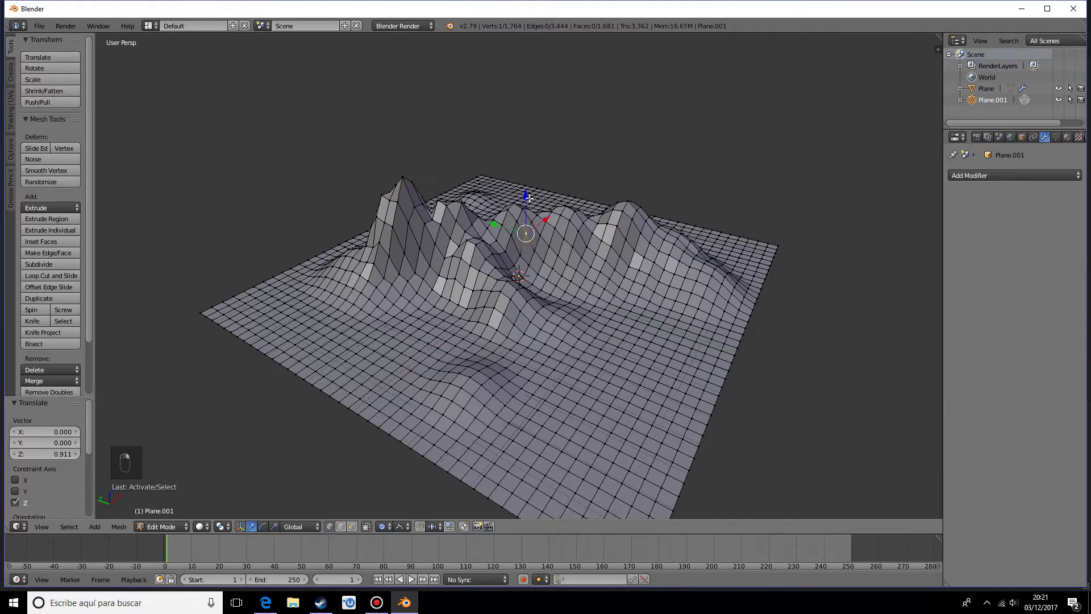
right_click(621, 222)
key("g")
key("z")
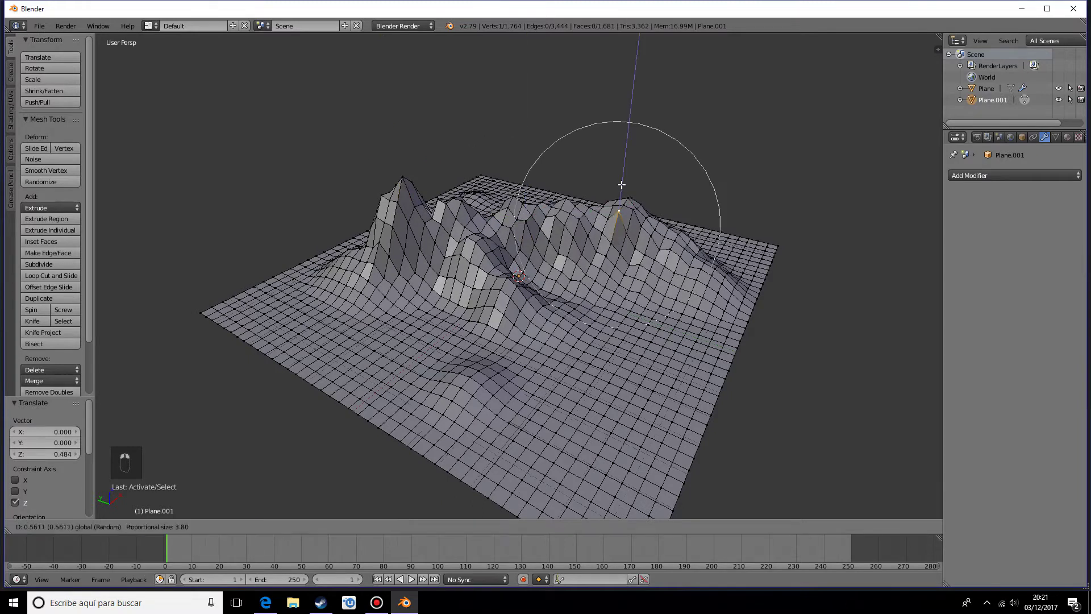
left_click(621, 184)
middle_click_drag(621, 185, 574, 298)
right_click(490, 318)
key("g")
key("z")
left_click(493, 290)
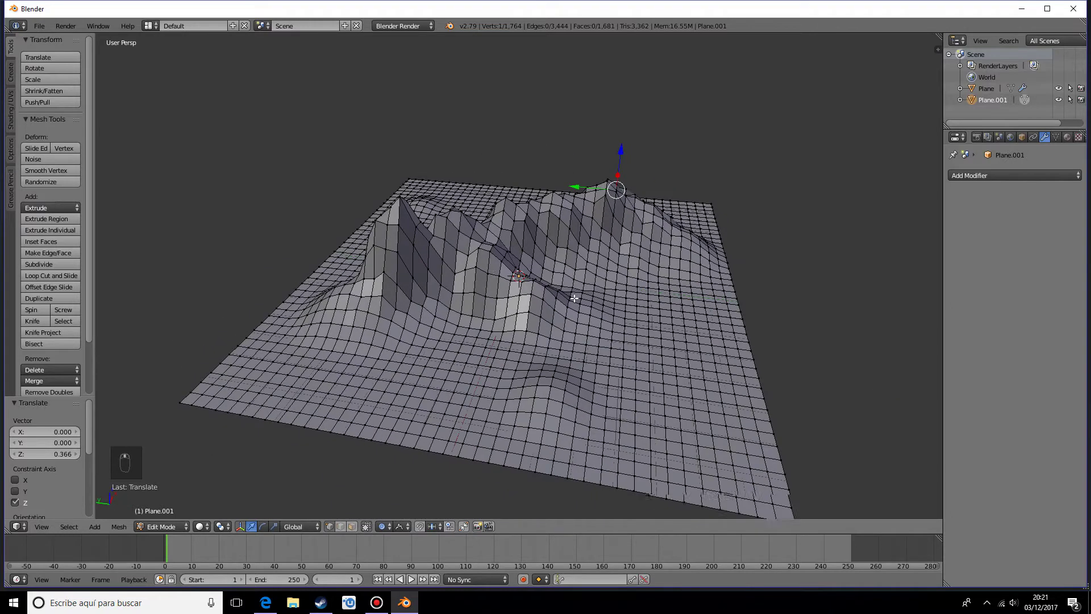
- Lift two more left-ridge vertices into peaks and return to Object Mode
right_click(461, 252)
key("g")
key("z")
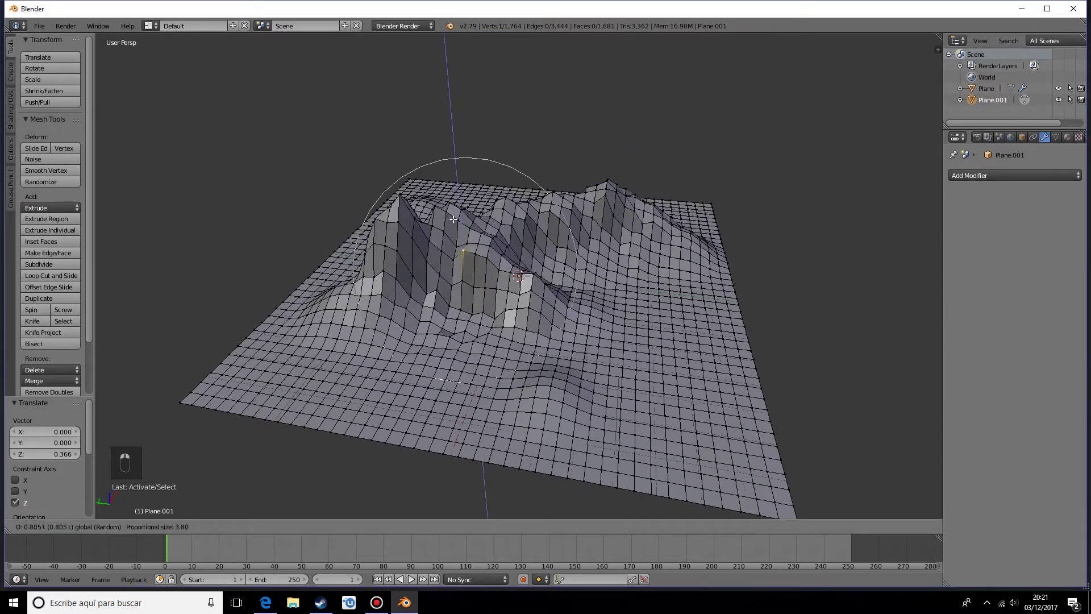
left_click(457, 226)
right_click(369, 271)
key("g")
key("z")
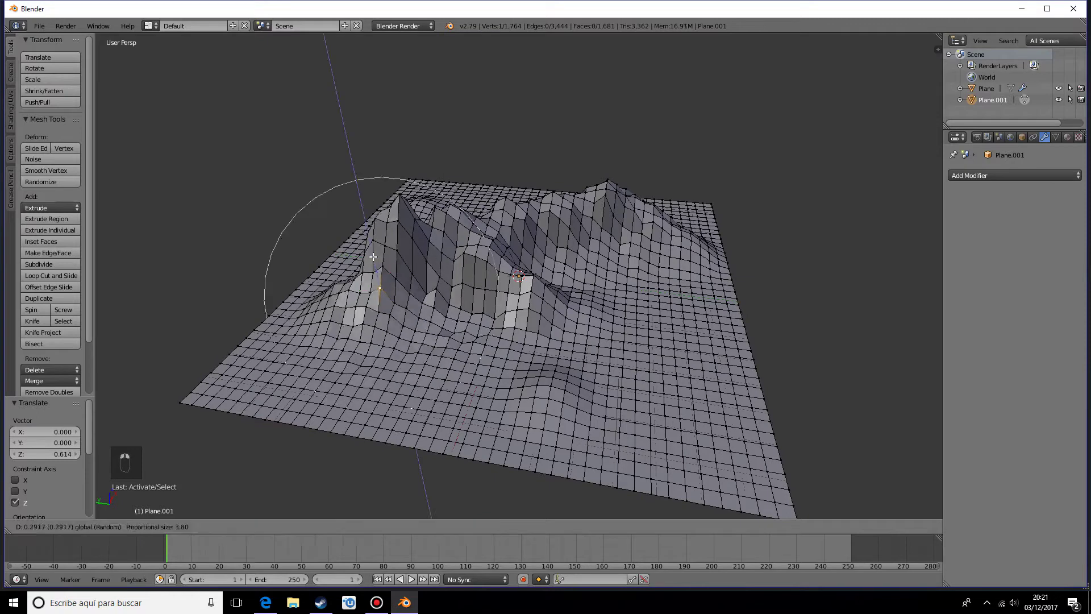
left_click(372, 256)
key("Tab")
middle_click_drag(556, 293, 753, 250)
- Switch to an orthographic front view of the terrain
key("Tab")
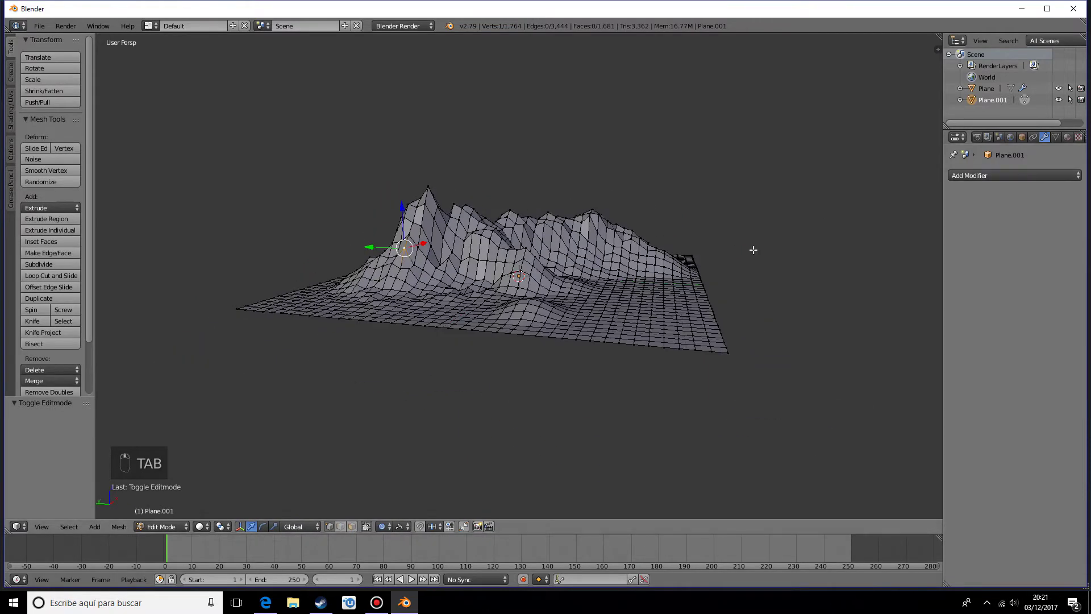
key("Tab")
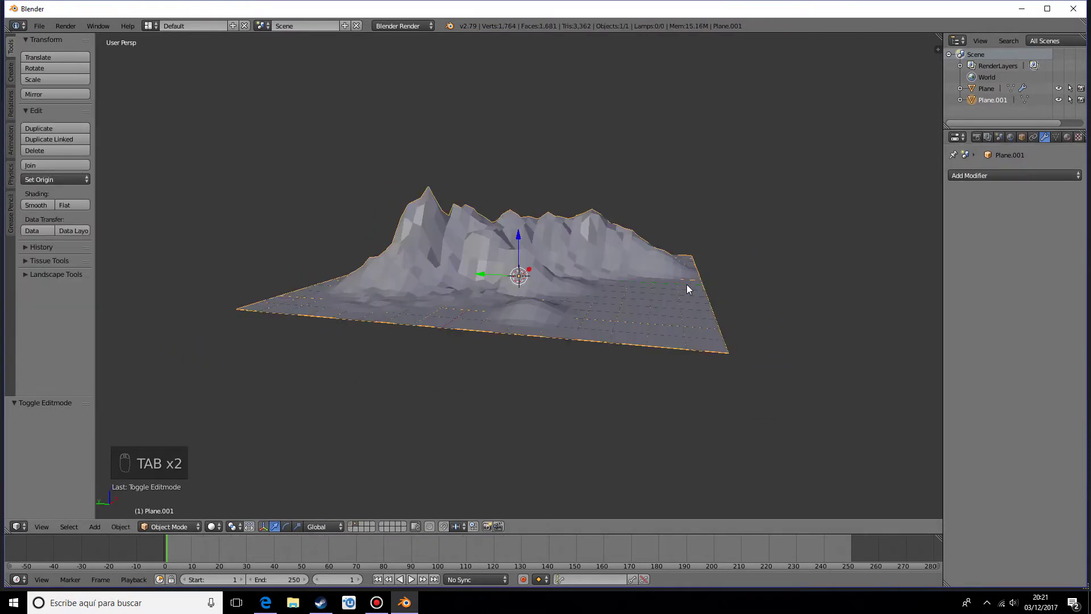
key("KP_1")
key("a")
key("a")
key("a")
key("a")
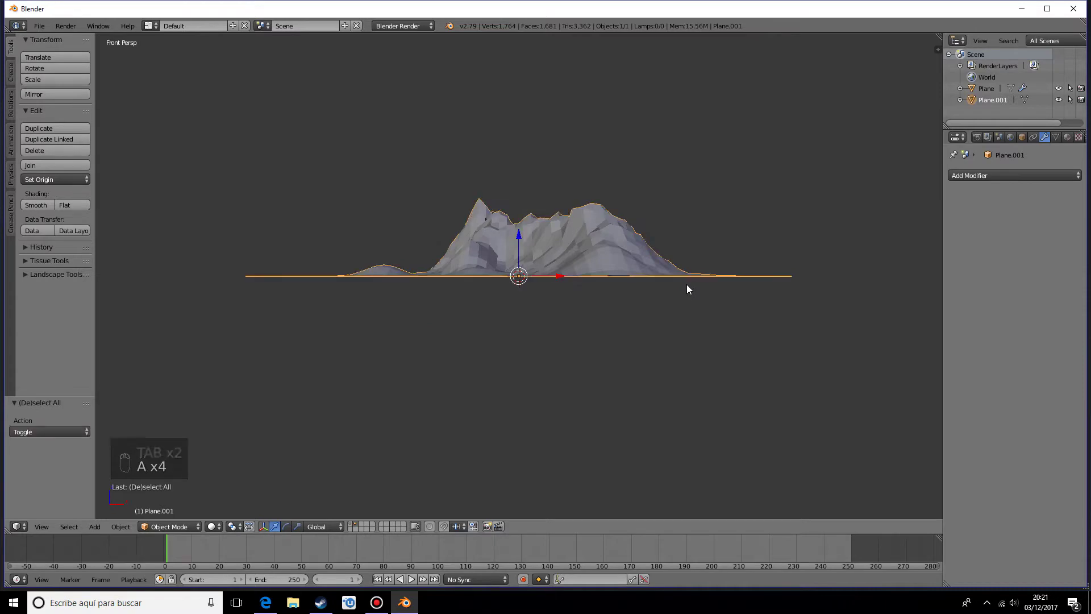
key("KP_5")
- Add a new material to Plane.001 with a dark orange-brown diffuse colour
left_click(1067, 138)
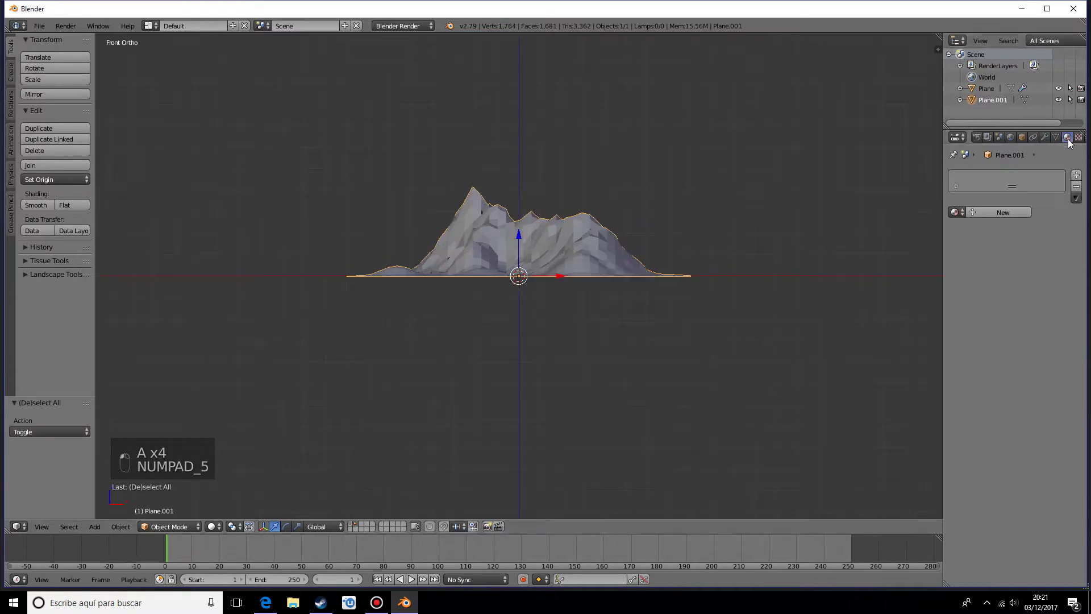
left_click(995, 212)
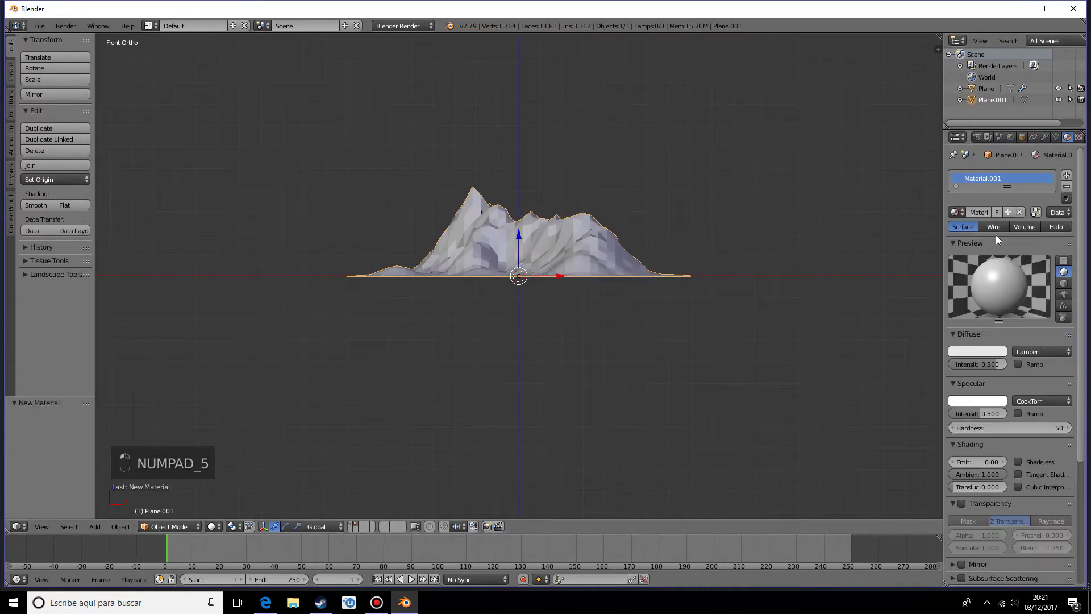
left_click(997, 350)
left_click_drag(945, 253, 941, 257)
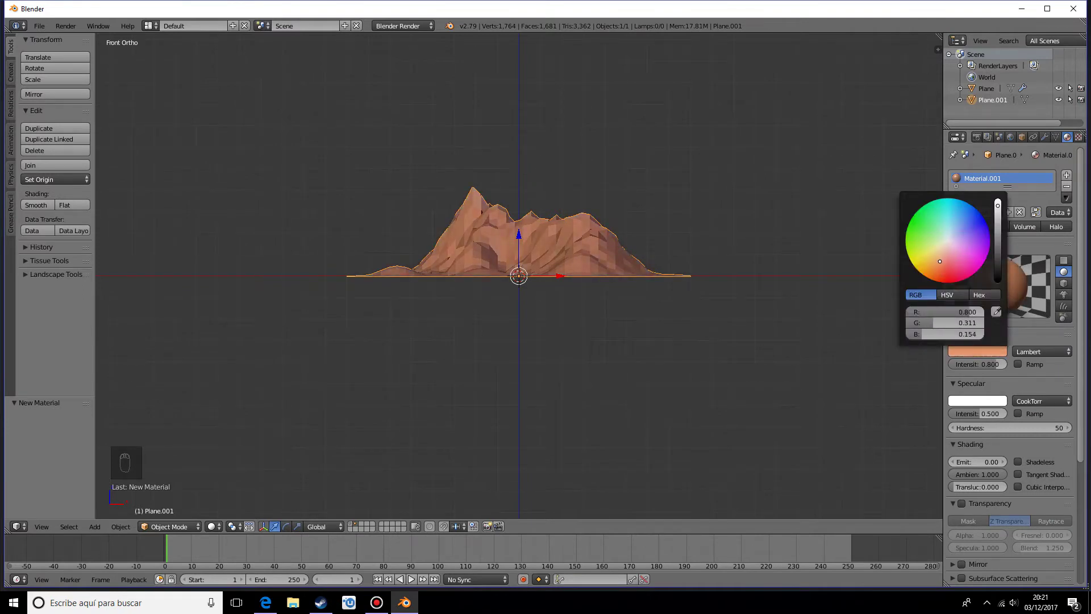
scroll(969, 251, "down", 12)
scroll(969, 251, "up", 4)
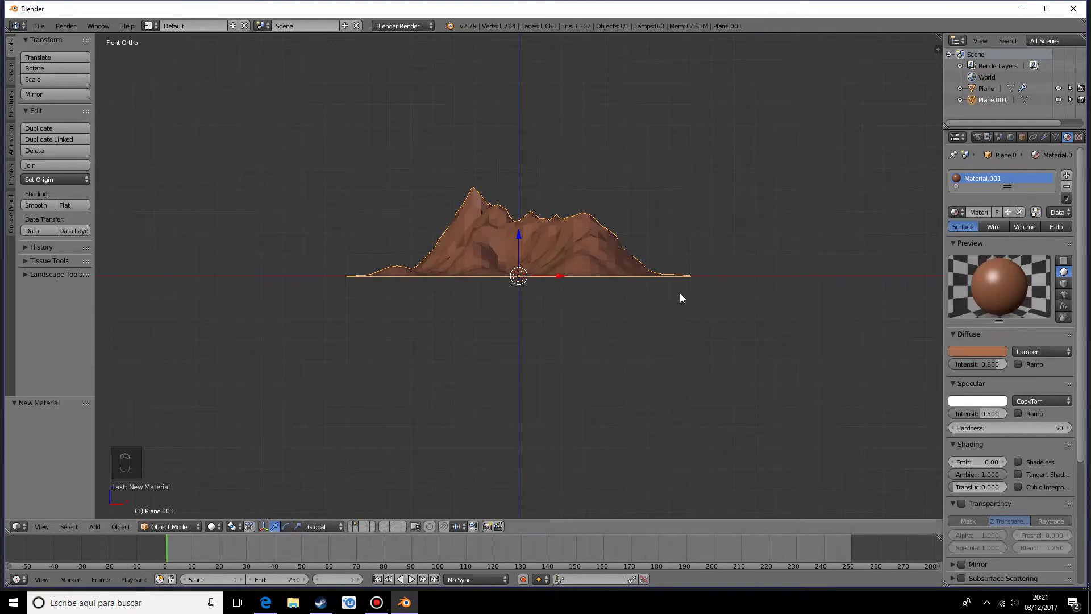
key("Tab")
- Deselect all and add a second material slot with a new green material
key("a")
key("a")
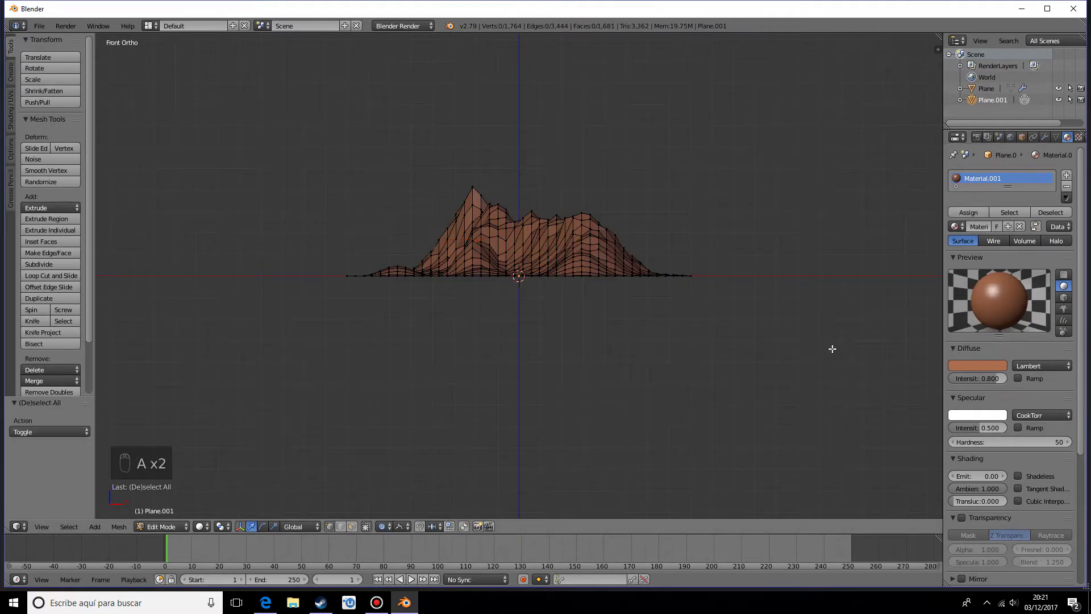
left_click(1067, 175)
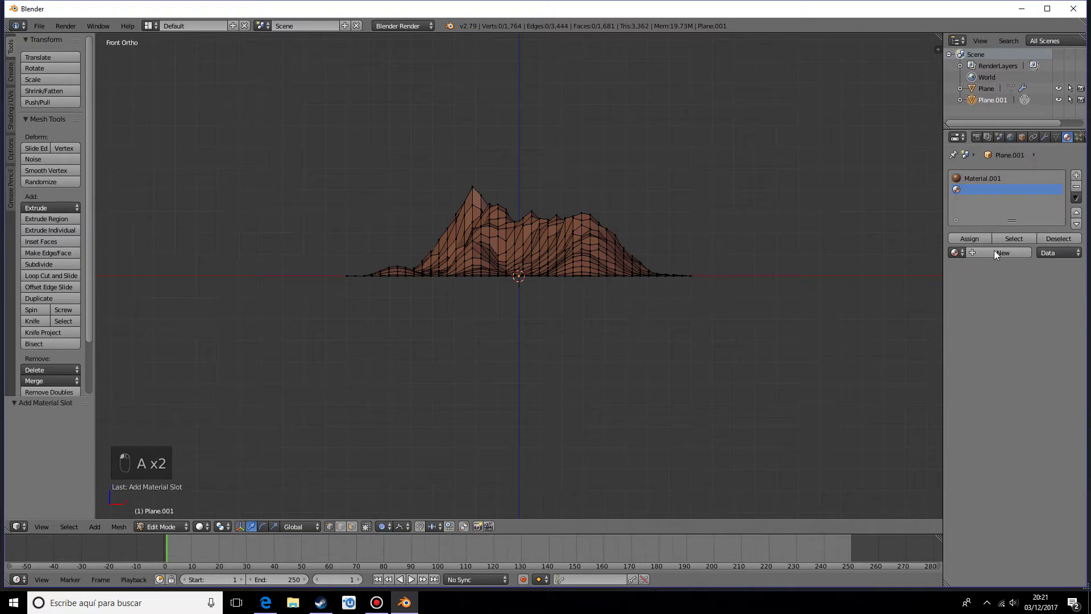
left_click(995, 253)
left_click(973, 394)
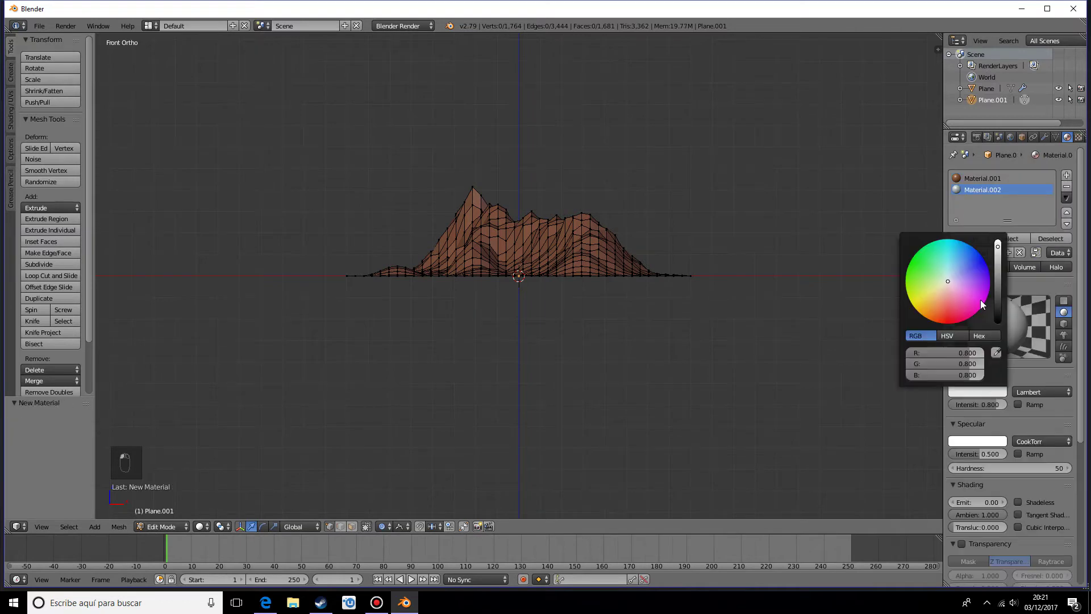
left_click(927, 278)
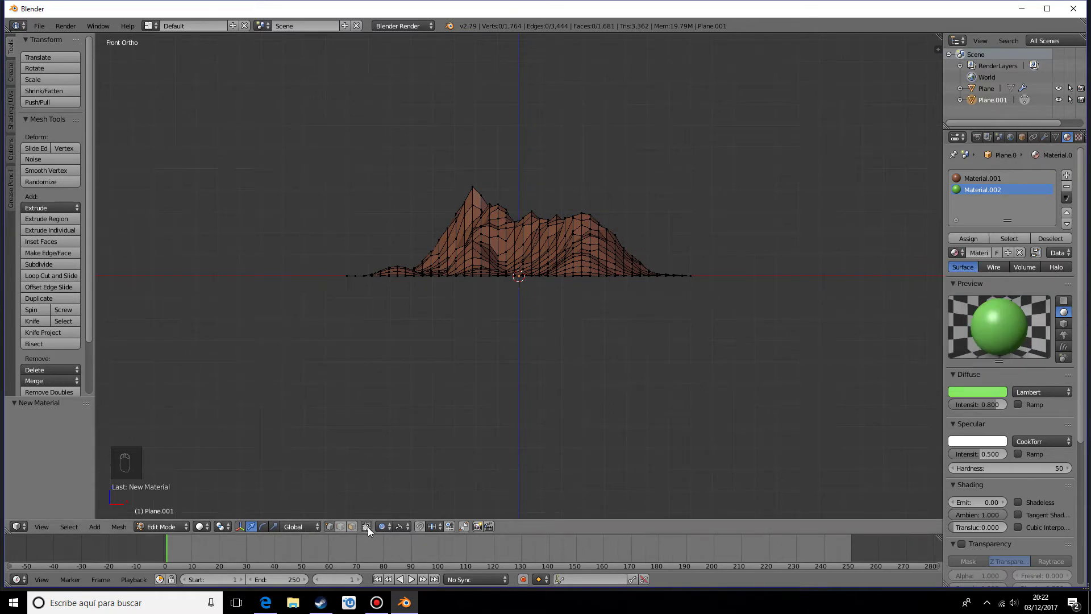
- Box-select the flat ground vertices along the terrain's base for the green material
scroll(446, 347, "up", 1)
key("b")
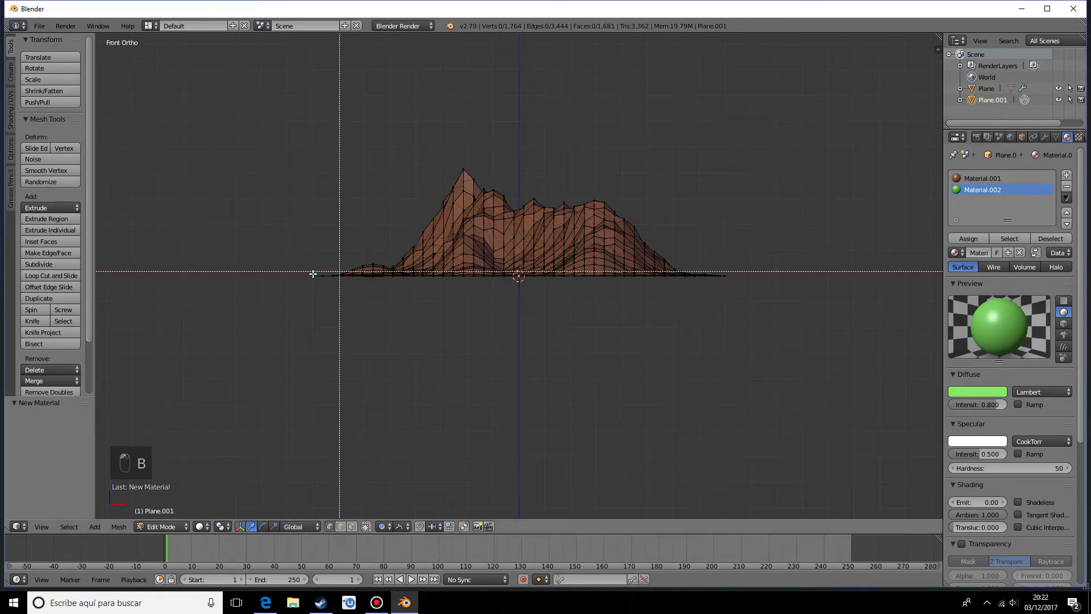
left_click_drag(298, 273, 803, 327)
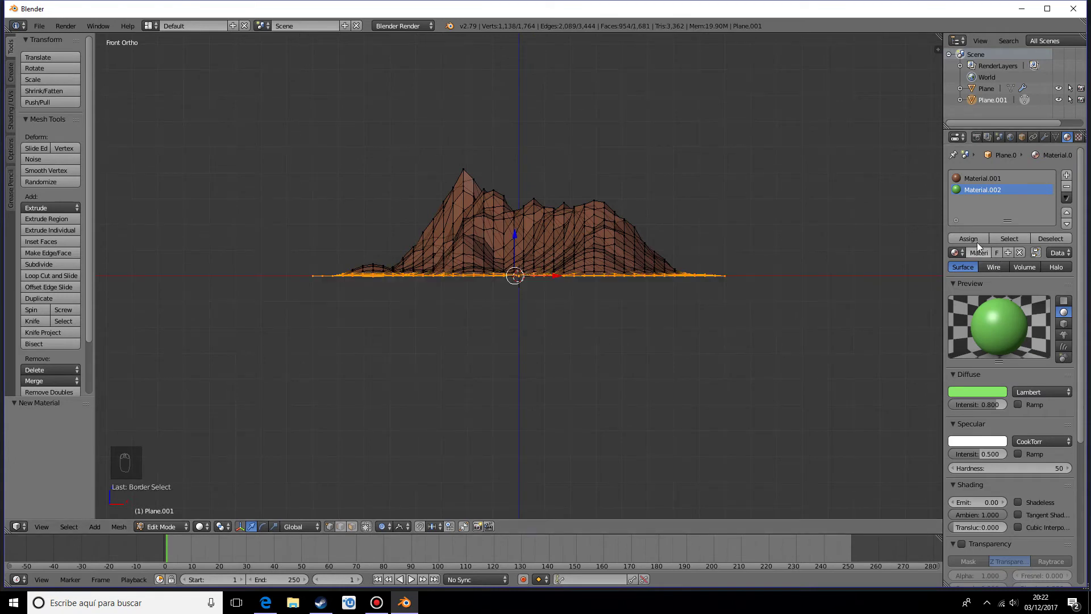
middle_click_drag(569, 273, 609, 328)
- In Object Mode, add a Triangulate modifier to Plane.001
key("Tab")
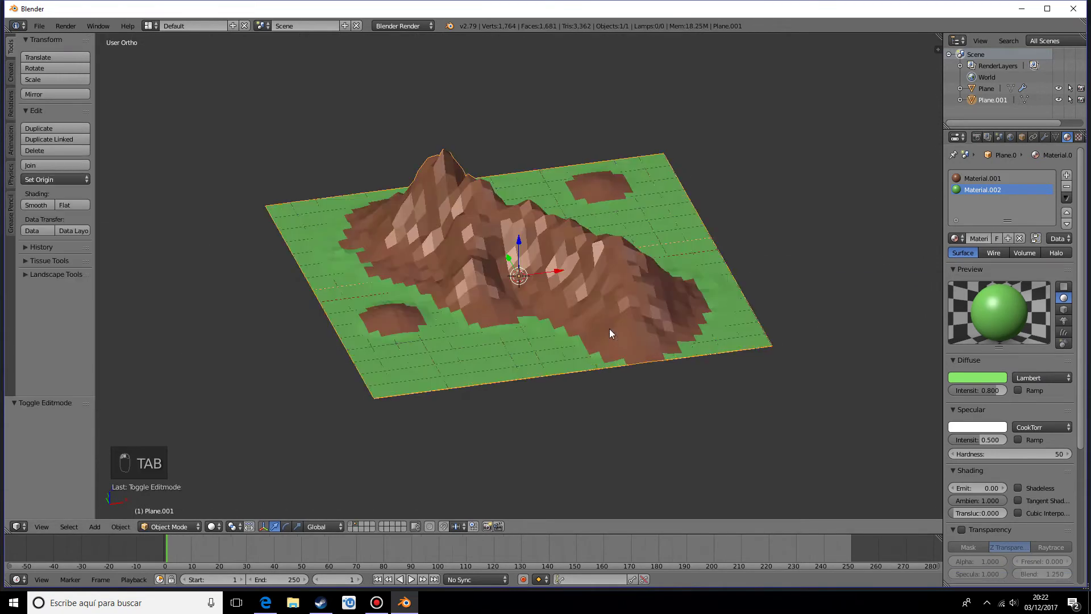
middle_click_drag(467, 351, 795, 318)
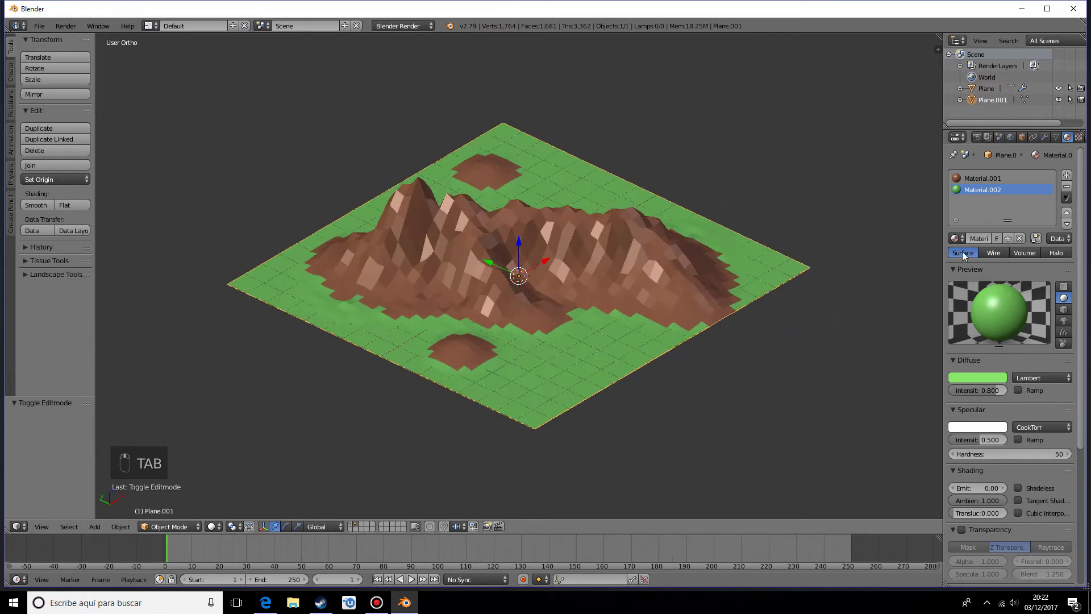
left_click(1044, 138)
left_click(997, 176)
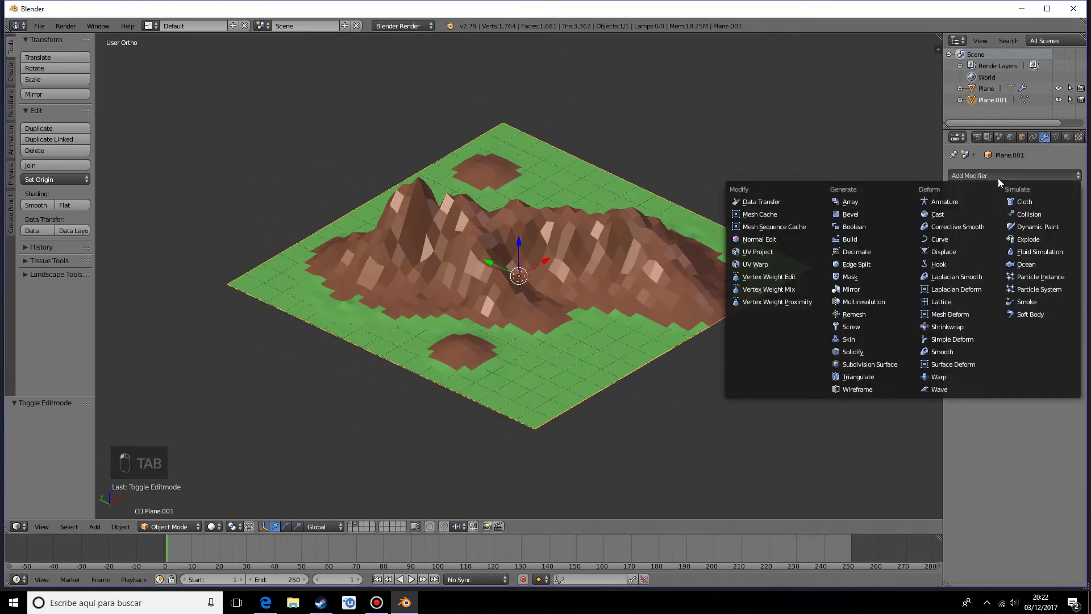
left_click(858, 376)
middle_click_drag(858, 376, 830, 293)
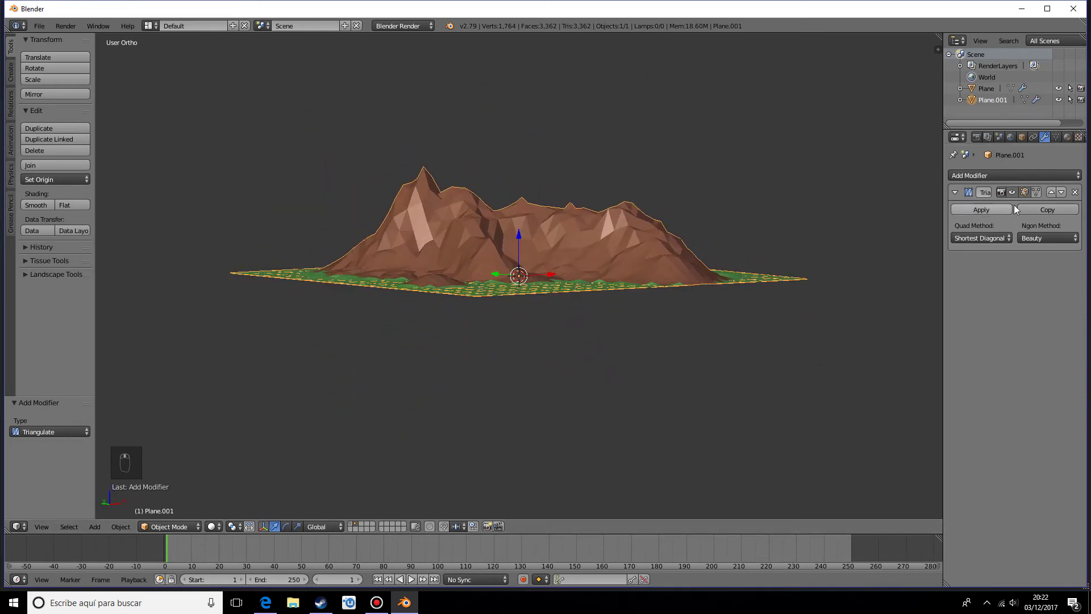
left_click(1005, 175)
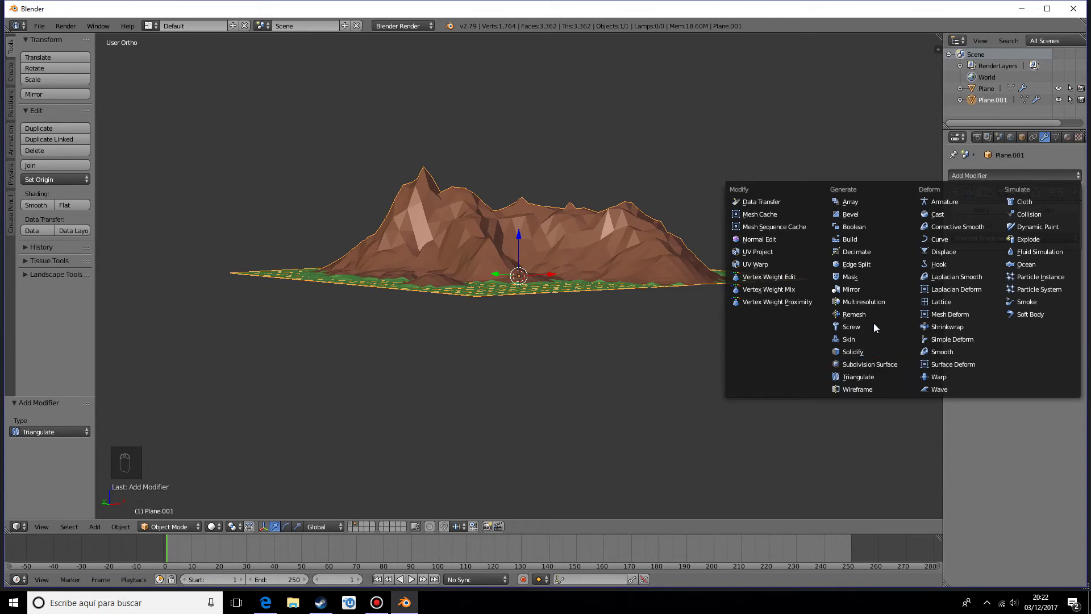
- Add a Decimate modifier, trying ratios 0.5602 and 0.1481 before settling on 0.5000
left_click(864, 256)
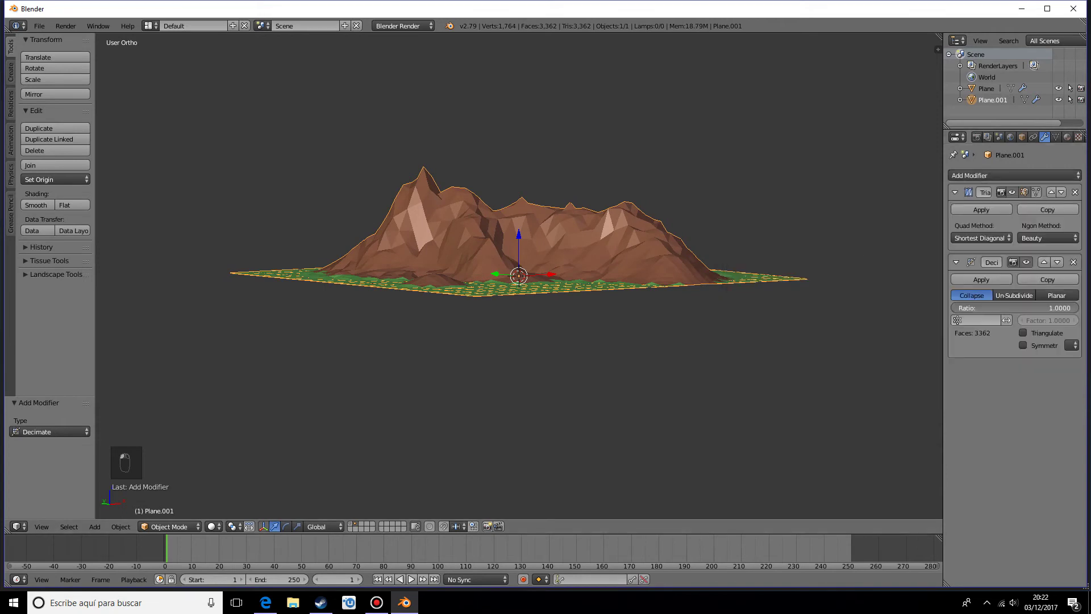
left_click_drag(1057, 307, 1023, 307)
middle_click_drag(795, 368, 789, 414)
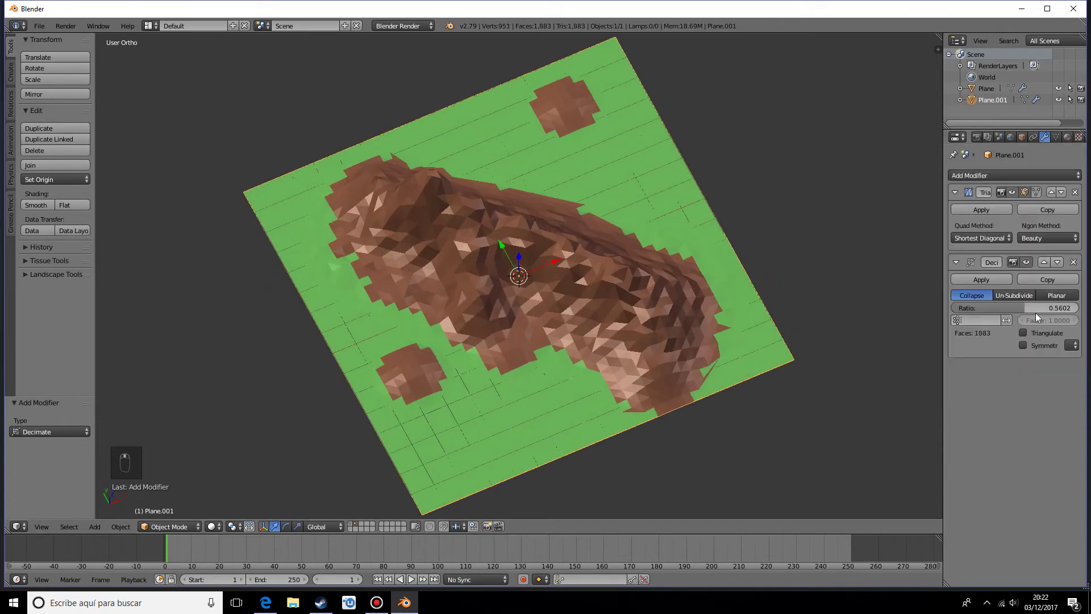
left_click_drag(1035, 312, 983, 313)
middle_click_drag(773, 369, 911, 319)
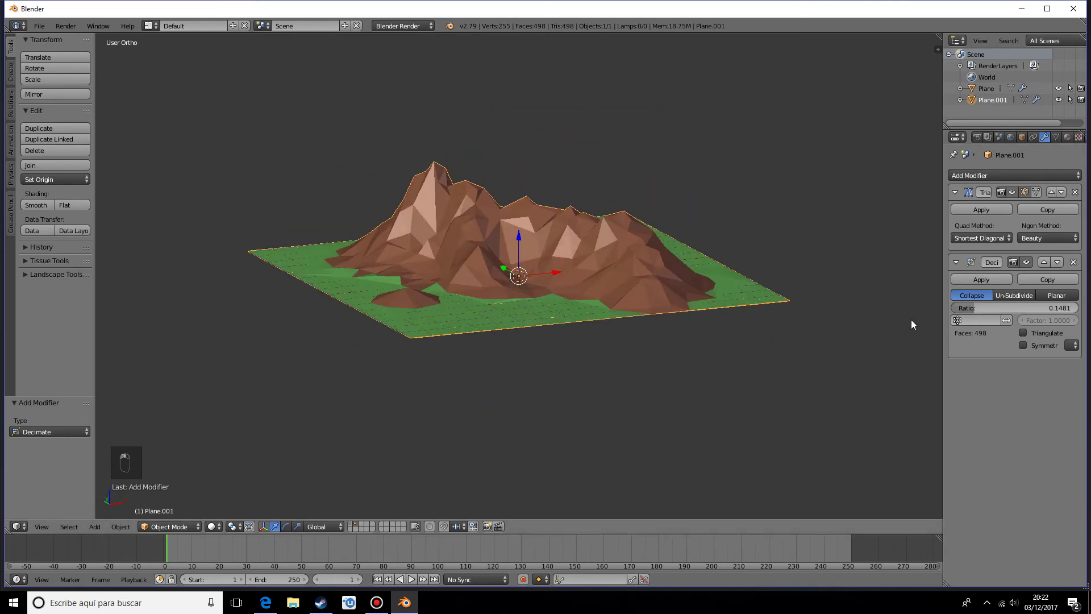
left_click_drag(994, 307, 1016, 307)
middle_click_drag(455, 392, 687, 379)
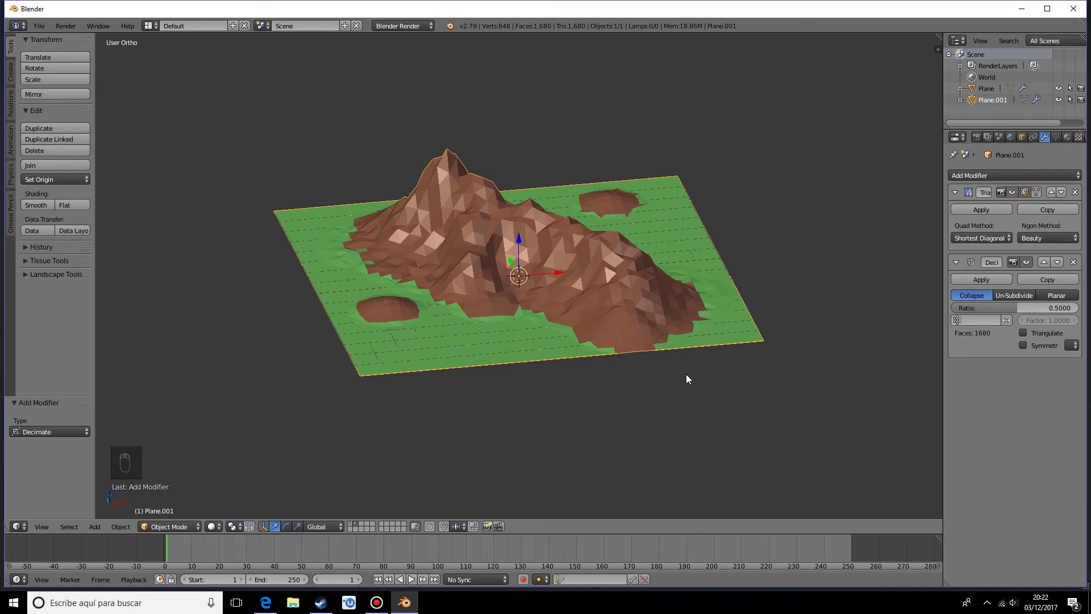